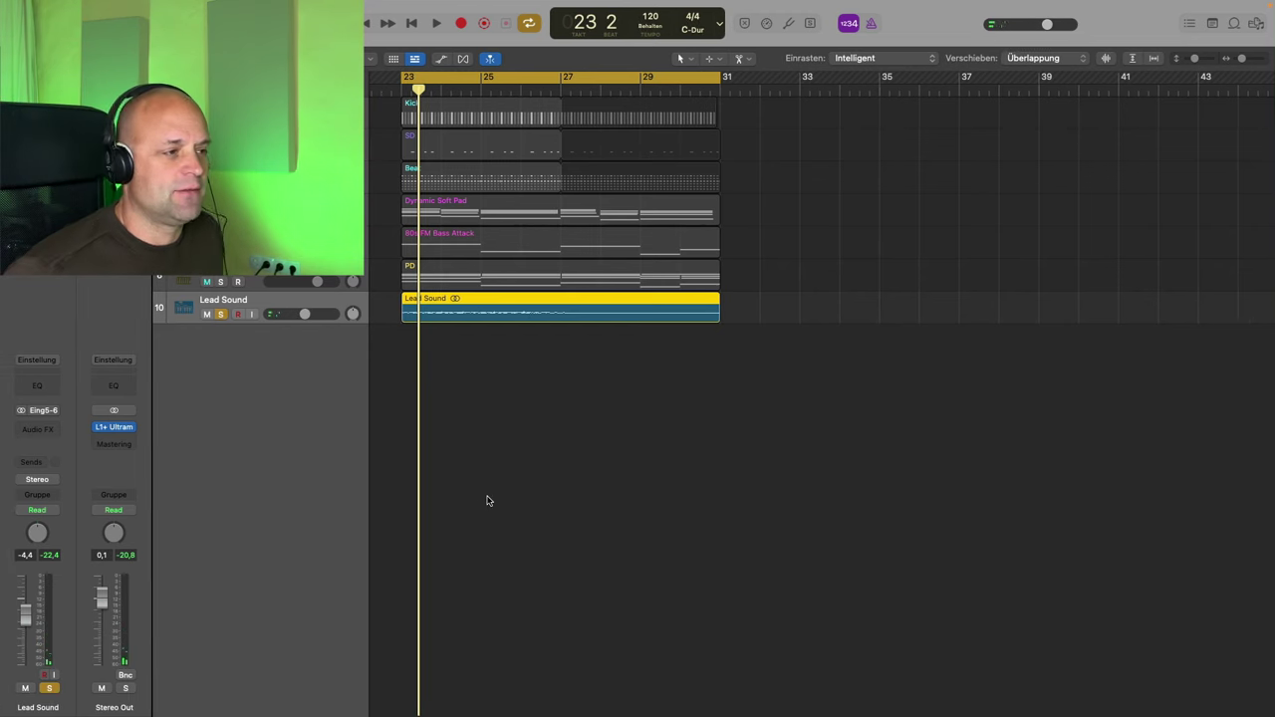
# Play back the Lead Sound track and raise its volume fader to -2,5 dB
pyautogui.press('space')
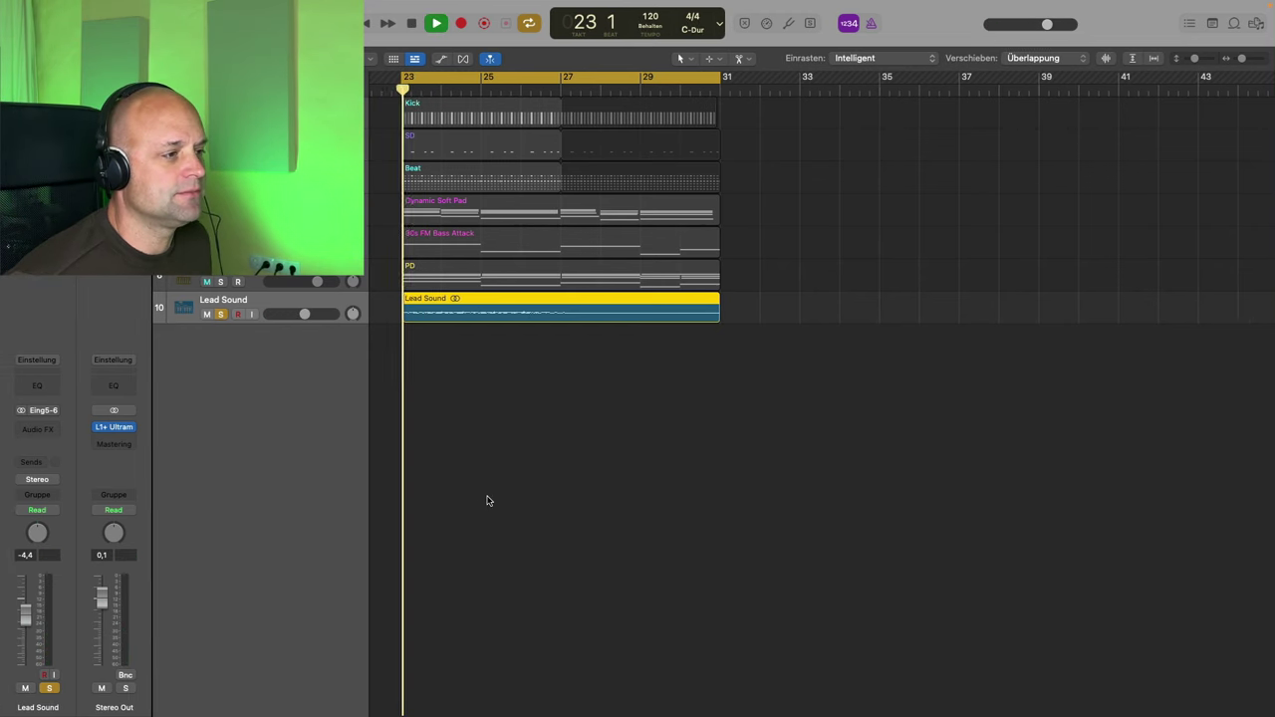
pyautogui.moveTo(35, 625); pyautogui.dragTo(35, 613)
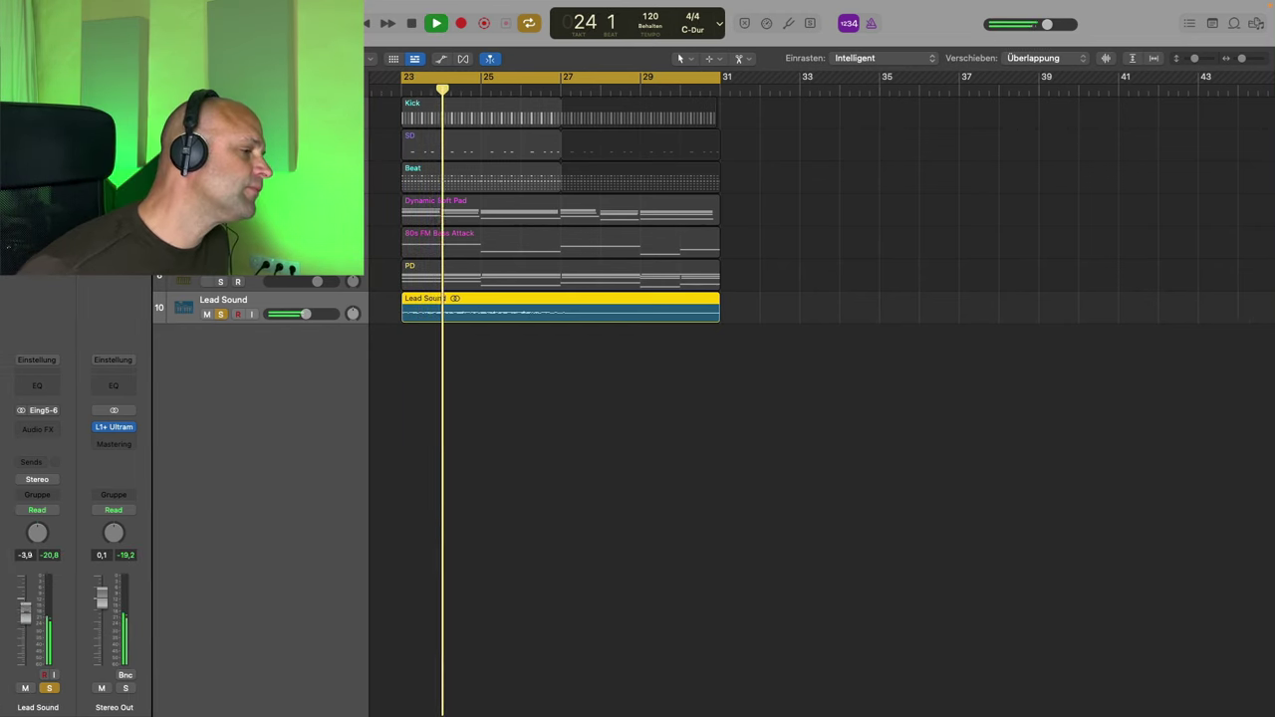
pyautogui.press('space')
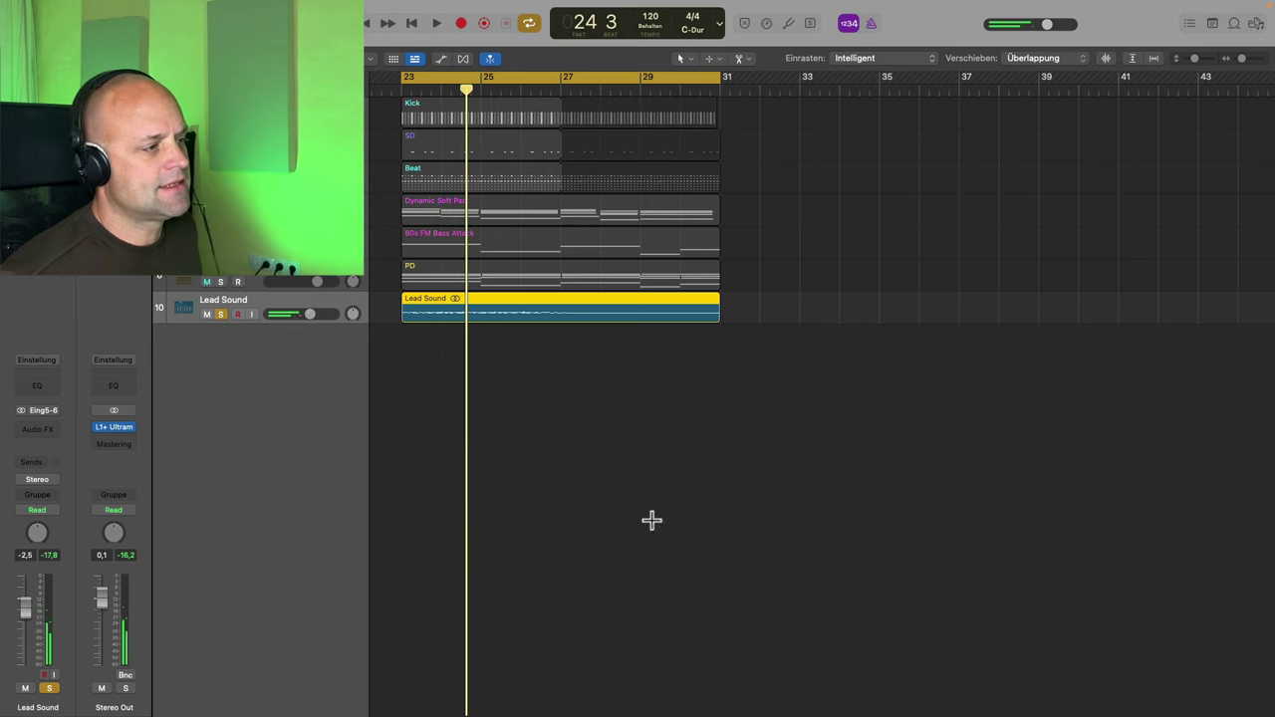
# Create a new Quick Sampler (Optimiert) track from the Lead Sound audio region
pyautogui.moveTo(549, 302); pyautogui.dragTo(244, 435)
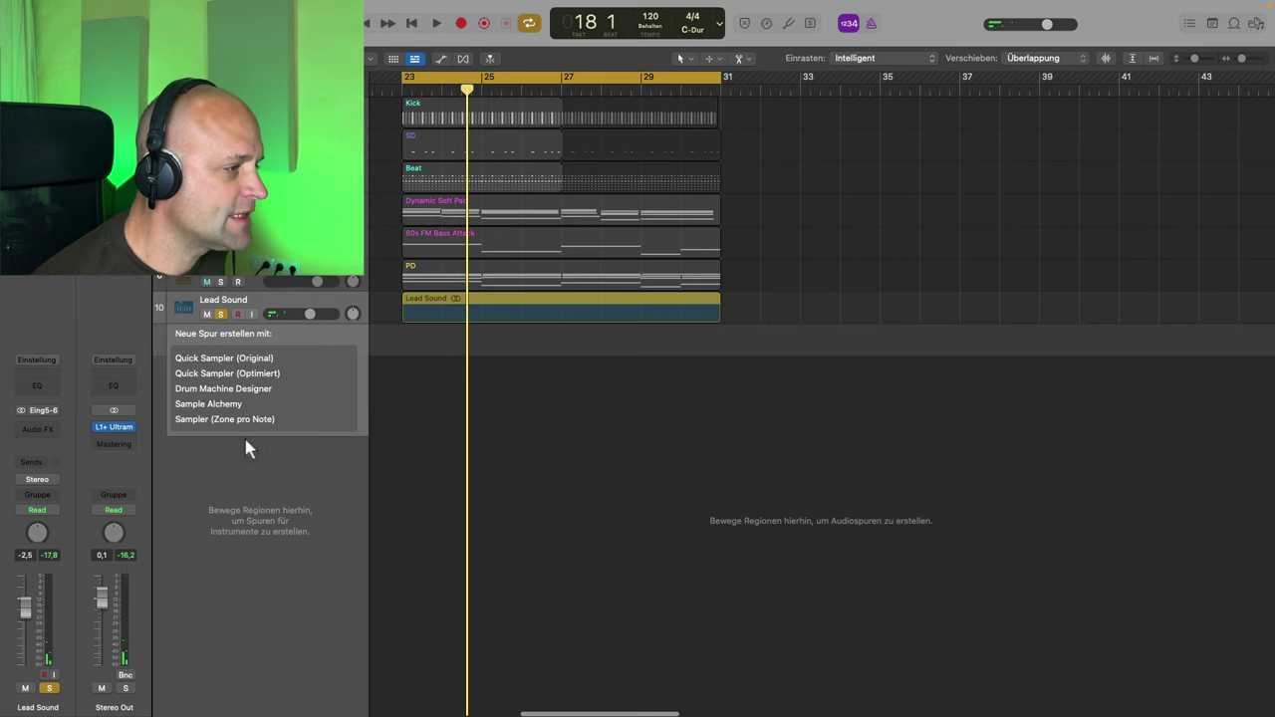
pyautogui.click(239, 376)
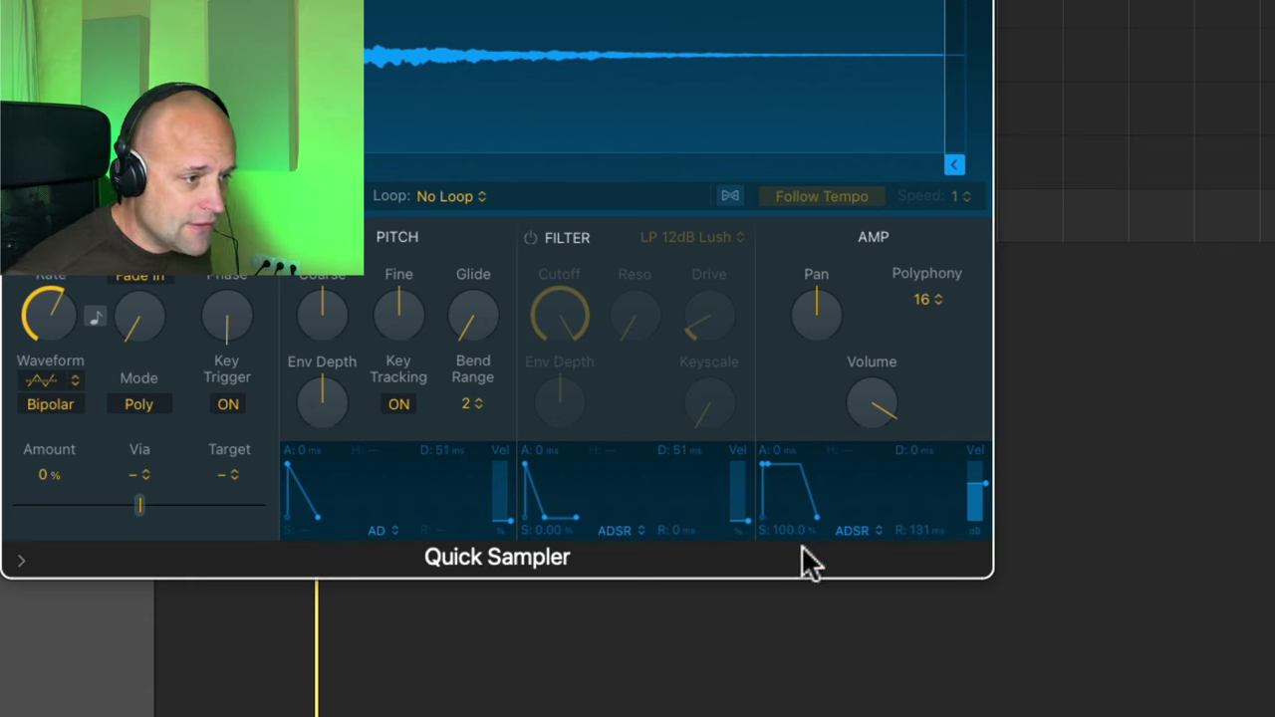
# Shape the amp envelope with a 98 ms attack and a 1216 ms release
pyautogui.moveTo(759, 462); pyautogui.dragTo(793, 487)
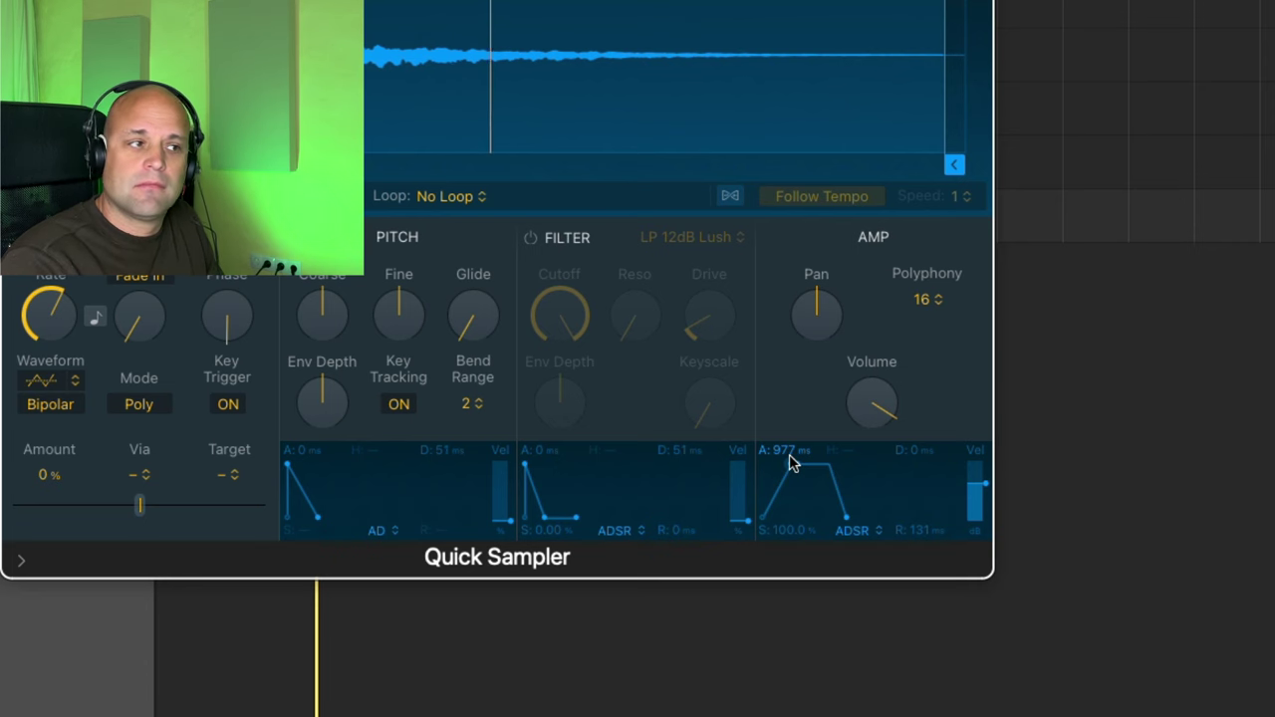
pyautogui.moveTo(790, 463); pyautogui.dragTo(774, 464)
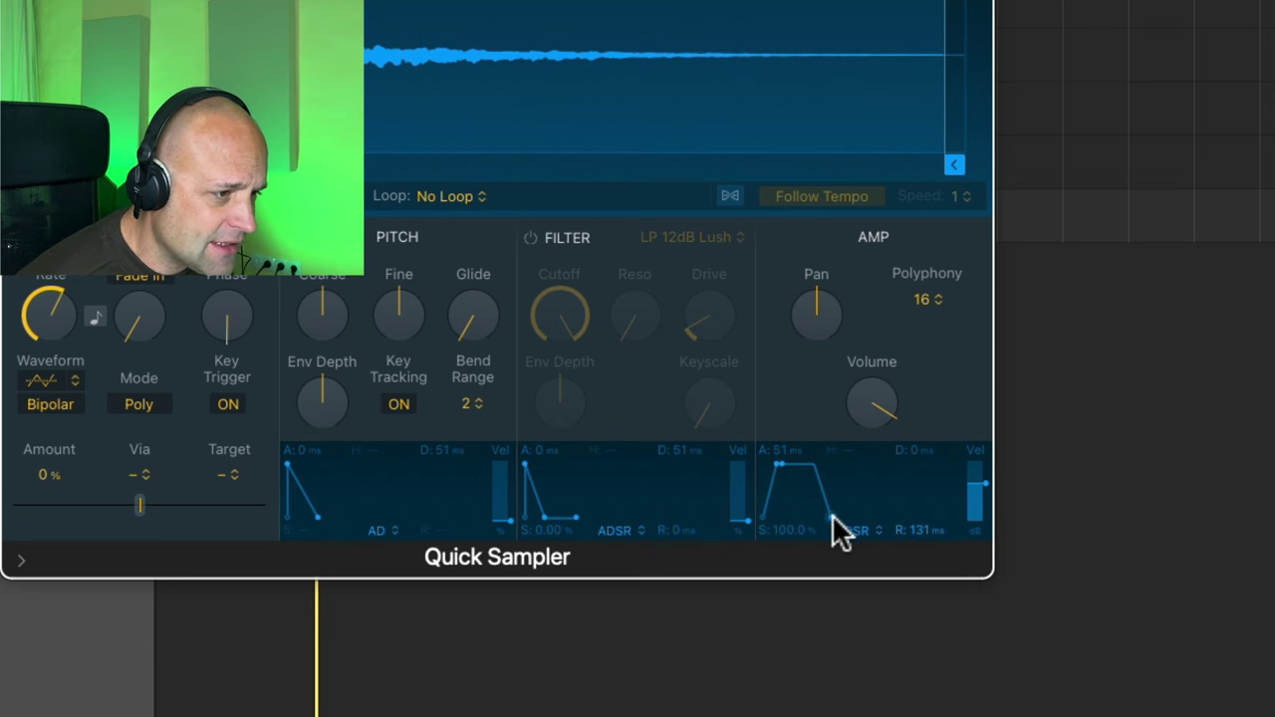
pyautogui.moveTo(831, 516); pyautogui.dragTo(819, 517)
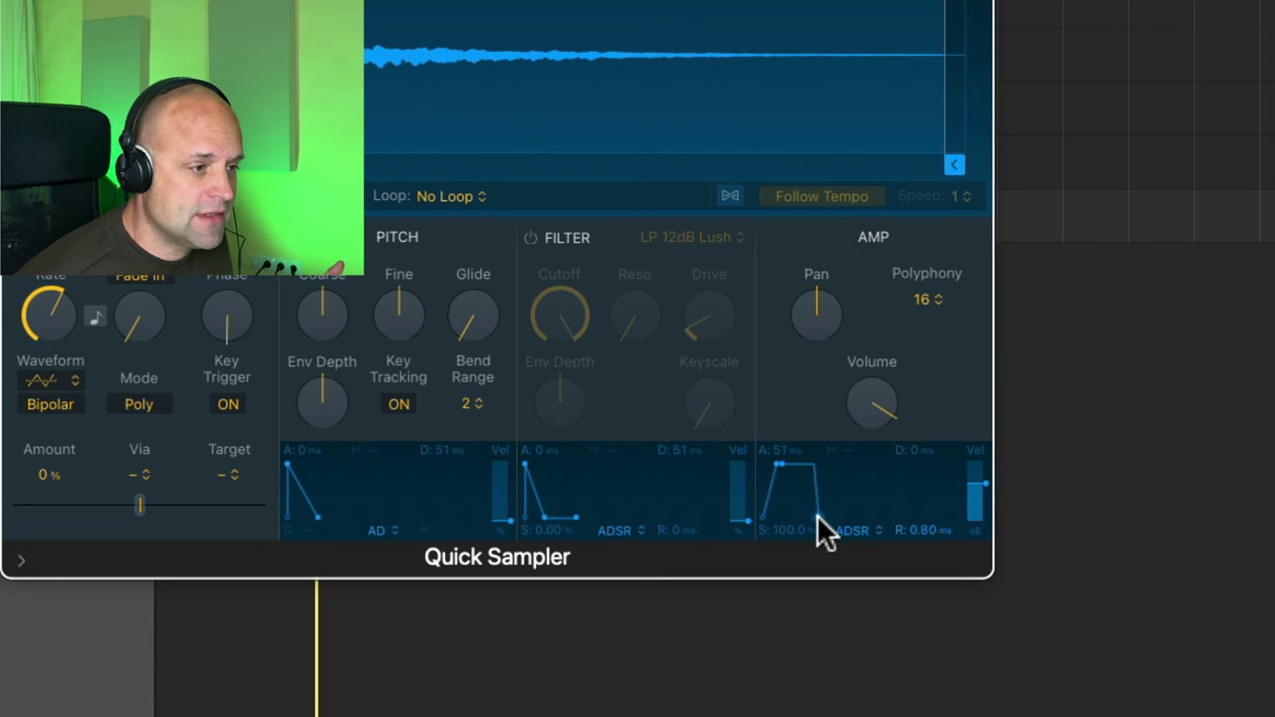
pyautogui.moveTo(818, 524); pyautogui.dragTo(861, 509)
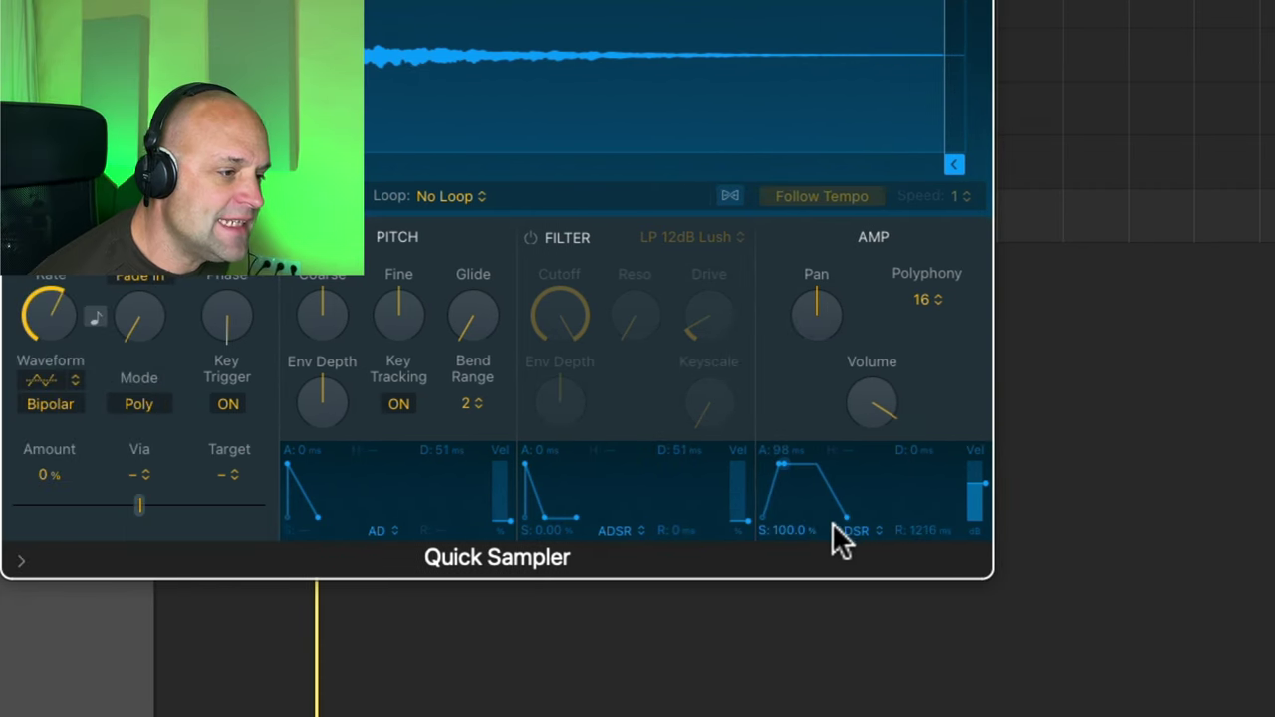
# Set the amp envelope's decay to 923 ms and its sustain level to 71.0 %
pyautogui.moveTo(786, 469); pyautogui.dragTo(811, 477)
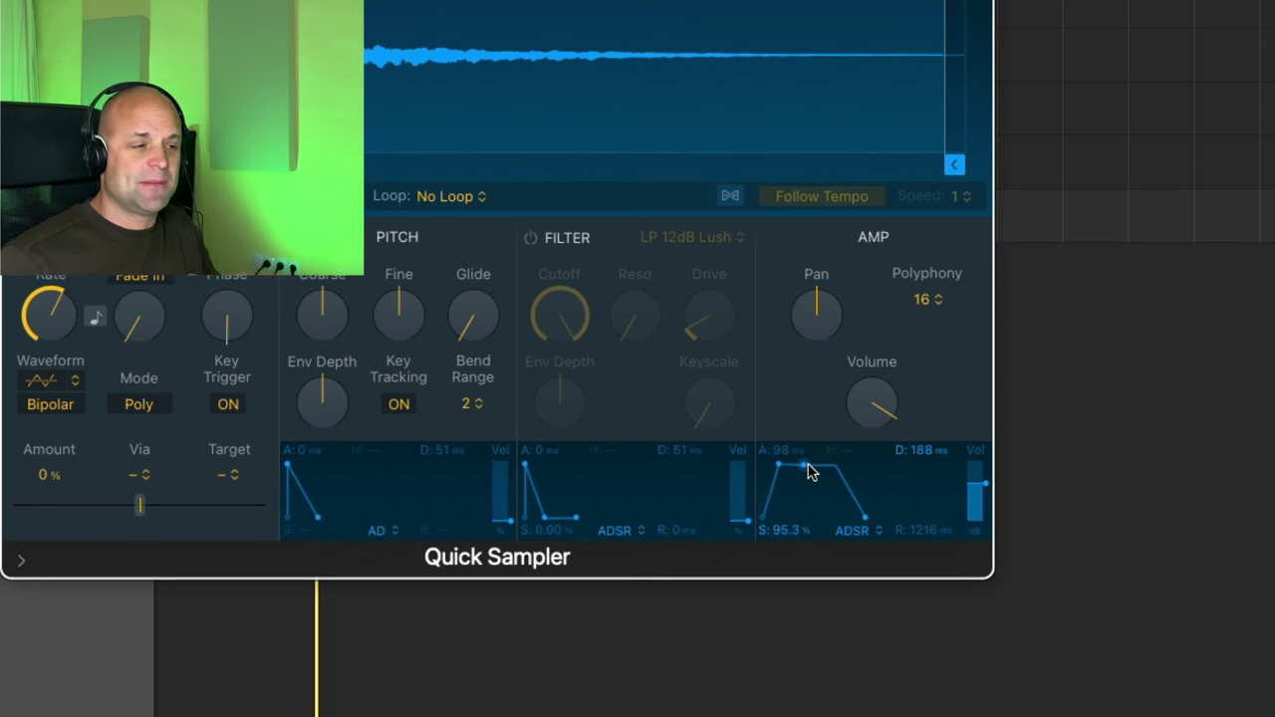
pyautogui.moveTo(809, 472)
pyautogui.mouseDown()
pyautogui.moveTo(785, 504)
pyautogui.moveTo(820, 460)
pyautogui.moveTo(827, 484)
pyautogui.mouseUp()
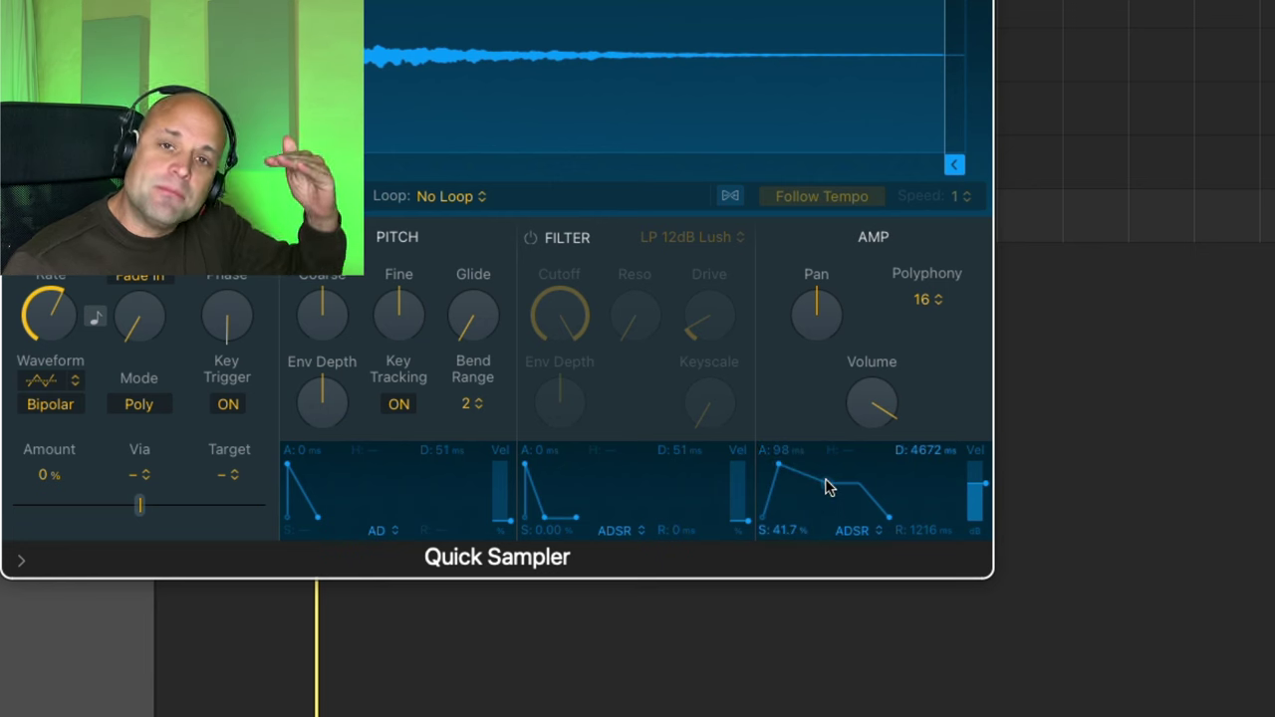
pyautogui.moveTo(825, 486)
pyautogui.mouseDown()
pyautogui.moveTo(830, 501)
pyautogui.moveTo(820, 495)
pyautogui.moveTo(831, 489)
pyautogui.mouseUp()
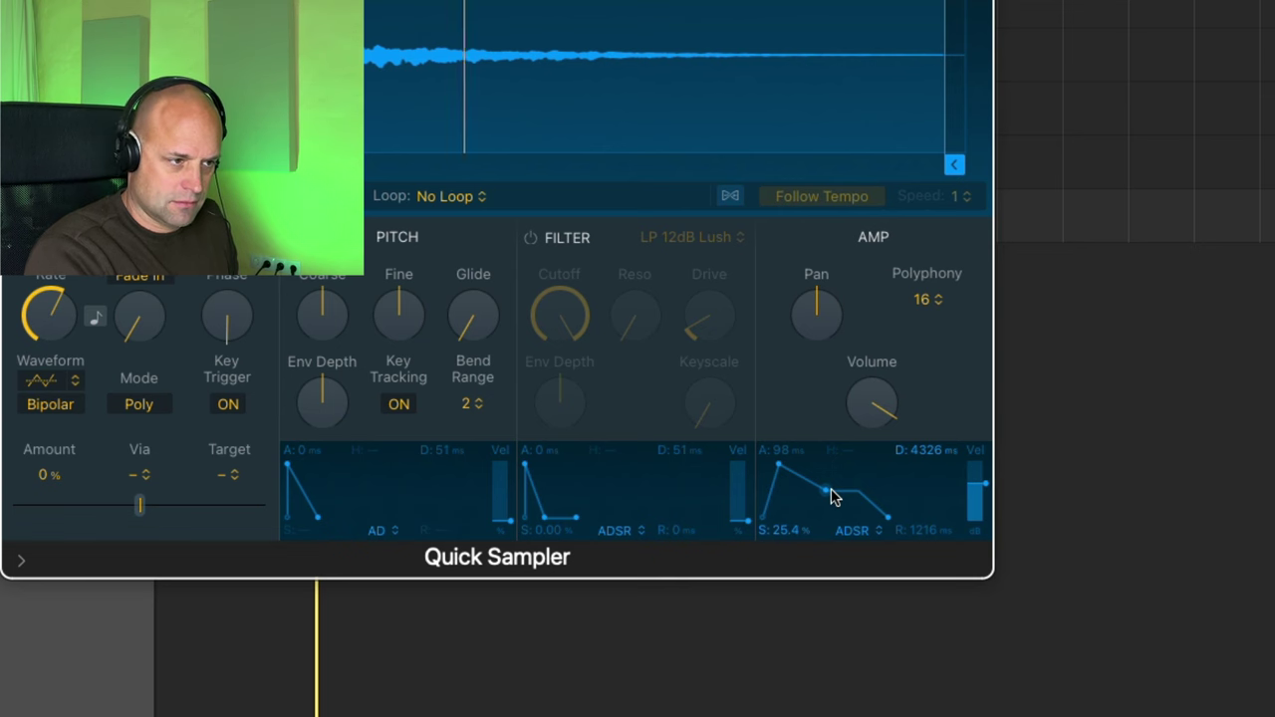
pyautogui.moveTo(836, 491); pyautogui.dragTo(820, 499)
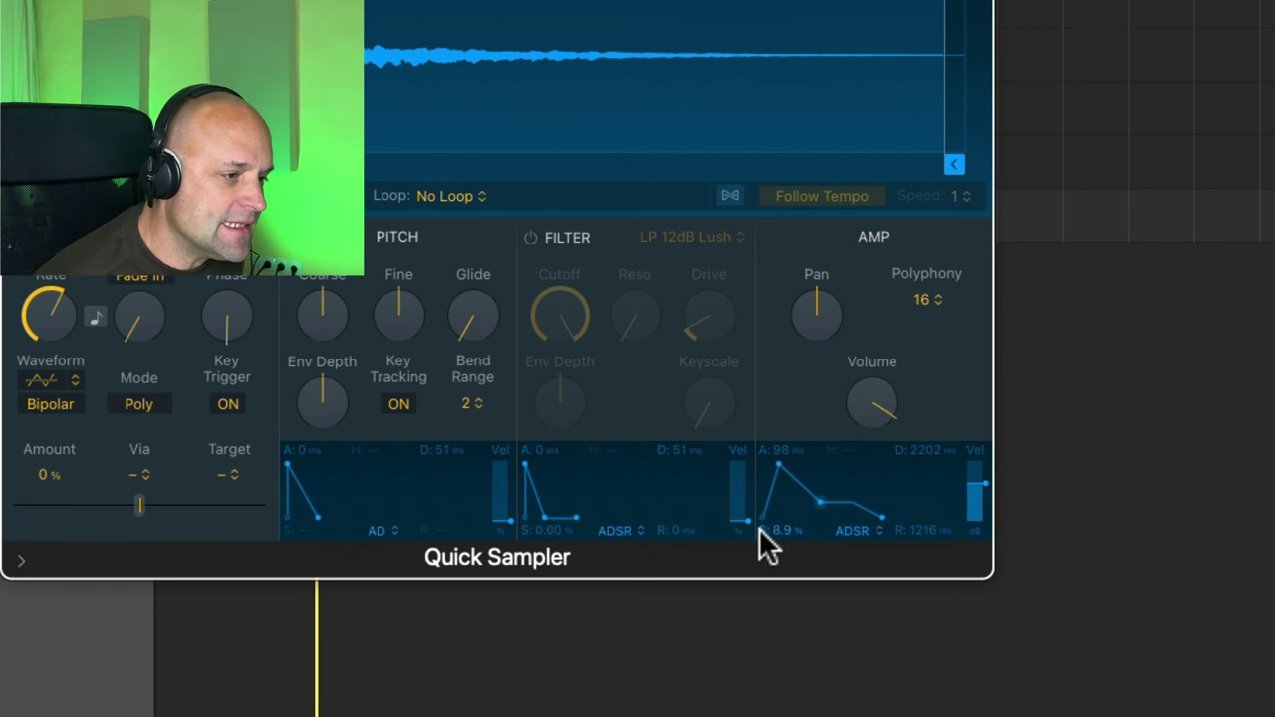
pyautogui.moveTo(816, 501); pyautogui.dragTo(816, 485)
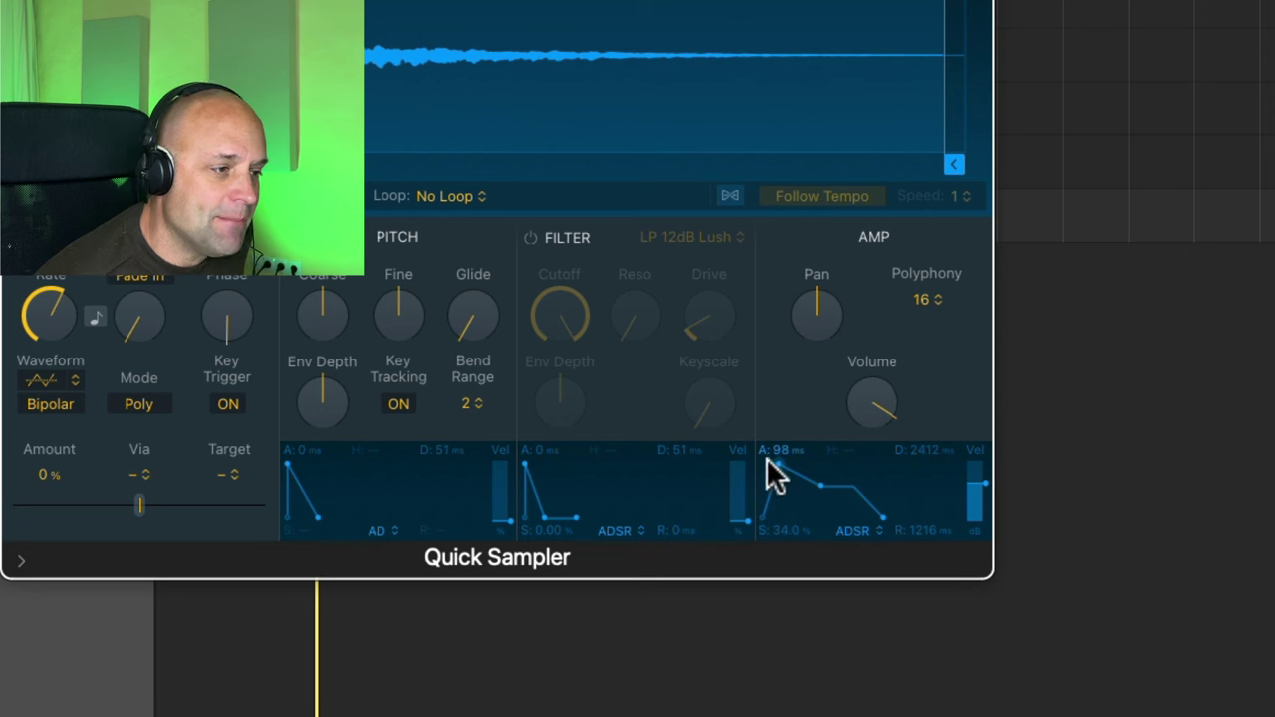
pyautogui.moveTo(823, 484)
pyautogui.mouseDown()
pyautogui.moveTo(831, 515)
pyautogui.moveTo(814, 470)
pyautogui.mouseUp()
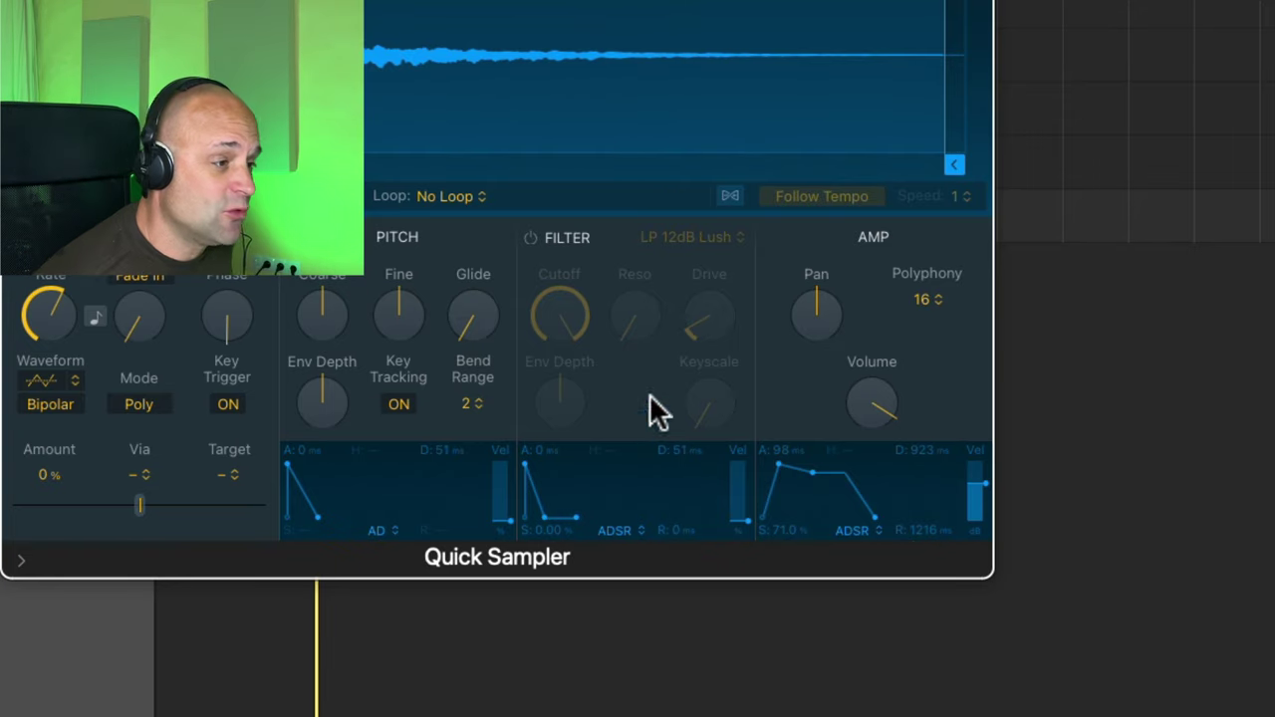
# Enable the sampler's filter and set its type to the low-pass LP 6dB Lush (Fat)
pyautogui.click(530, 238)
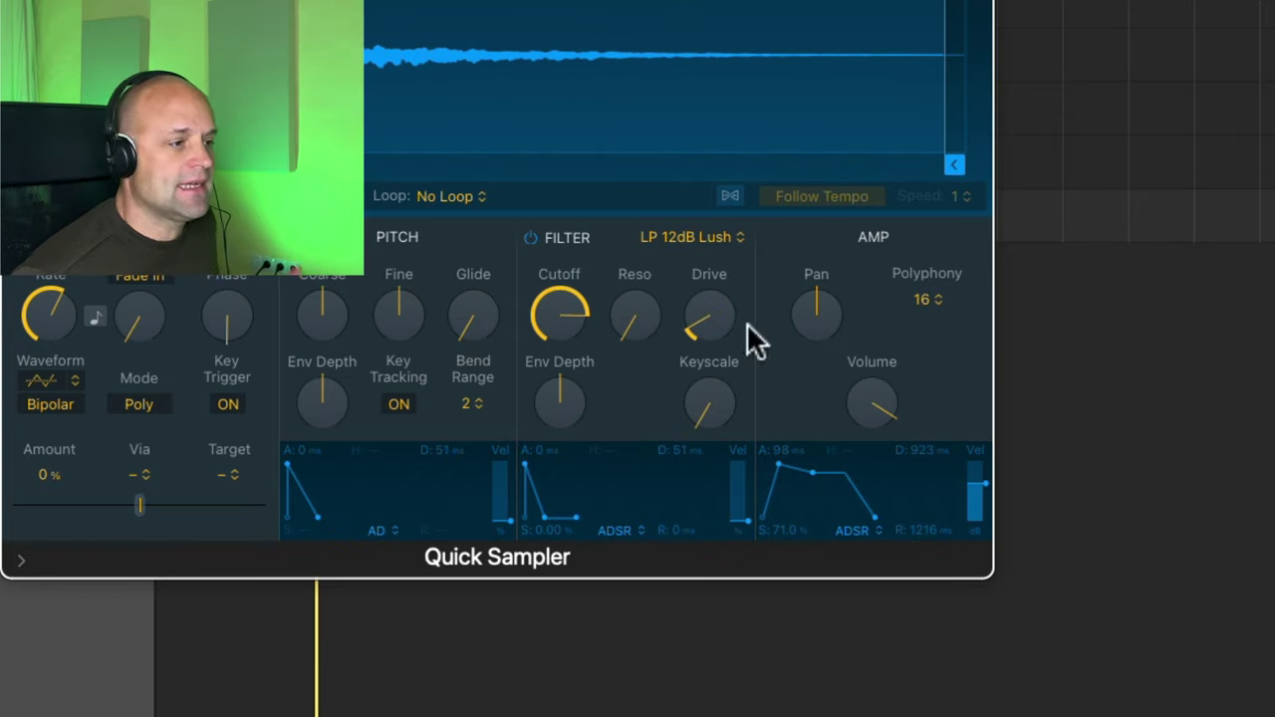
pyautogui.click(742, 239)
pyautogui.moveTo(749, 249)
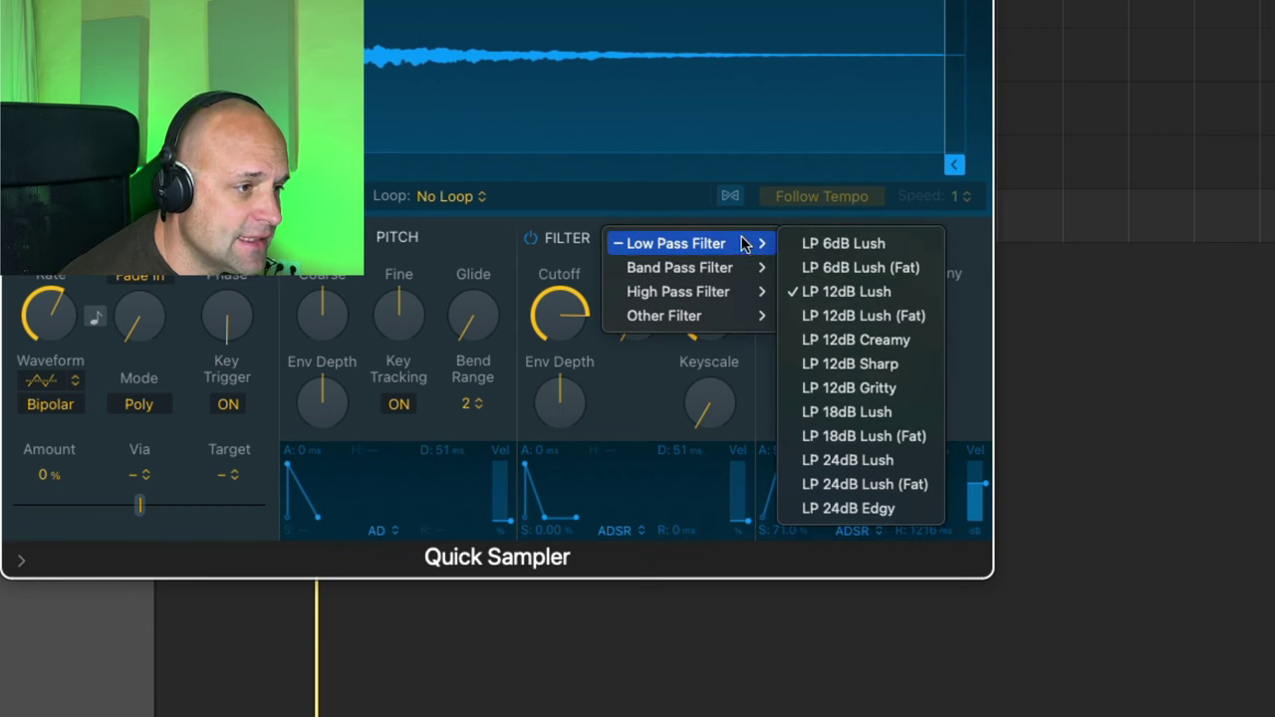
pyautogui.click(862, 269)
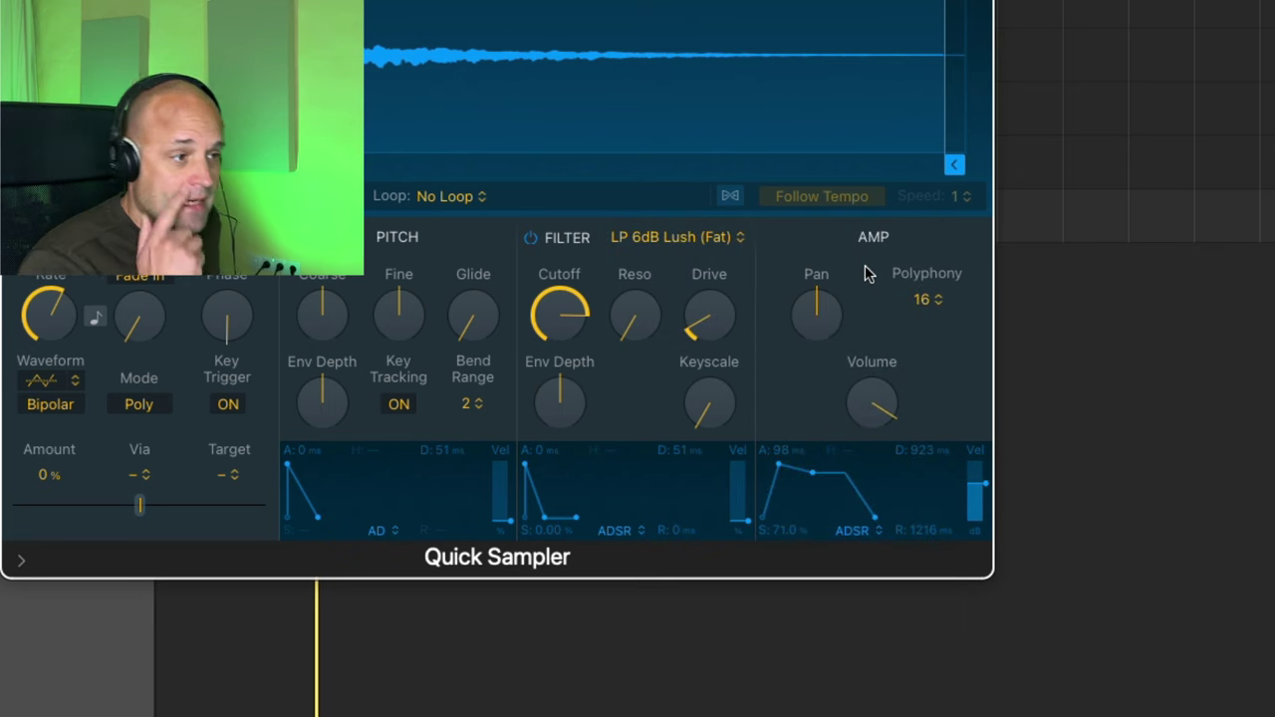
# Lower the low-pass filter's cutoff to slightly above the knob's middle position
pyautogui.moveTo(530, 332)
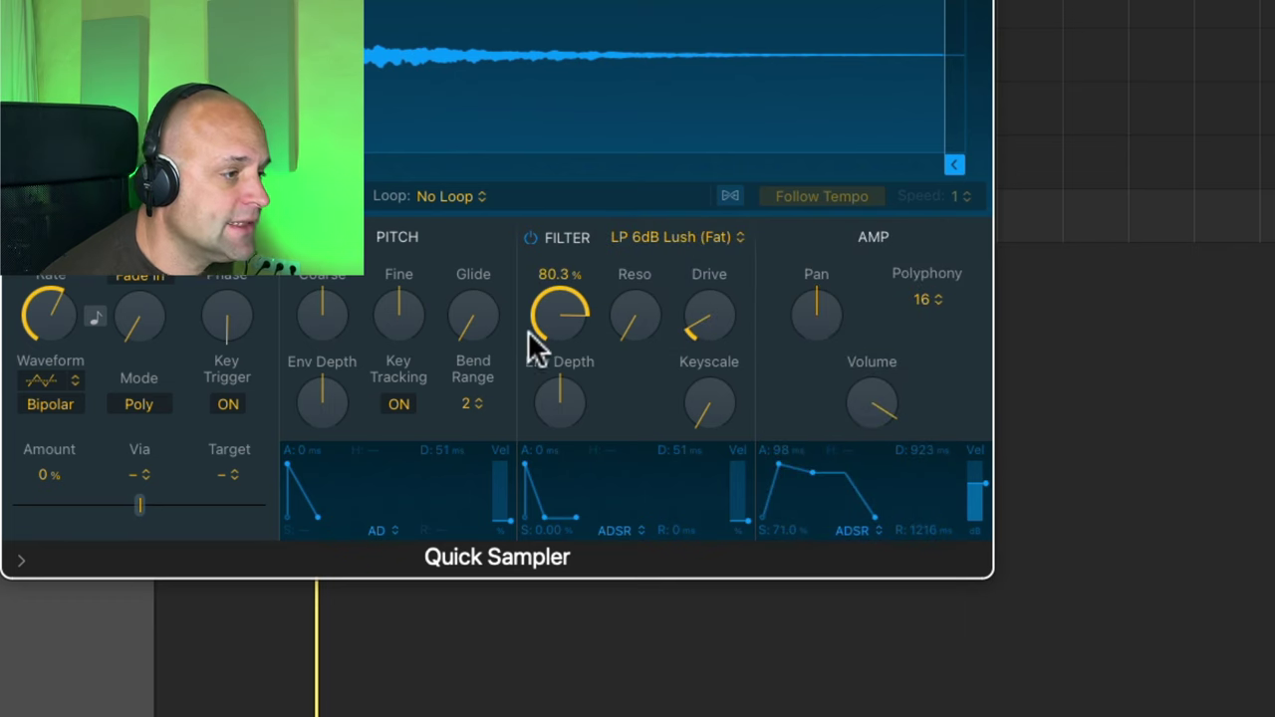
pyautogui.scroll(-3, 550, 326)
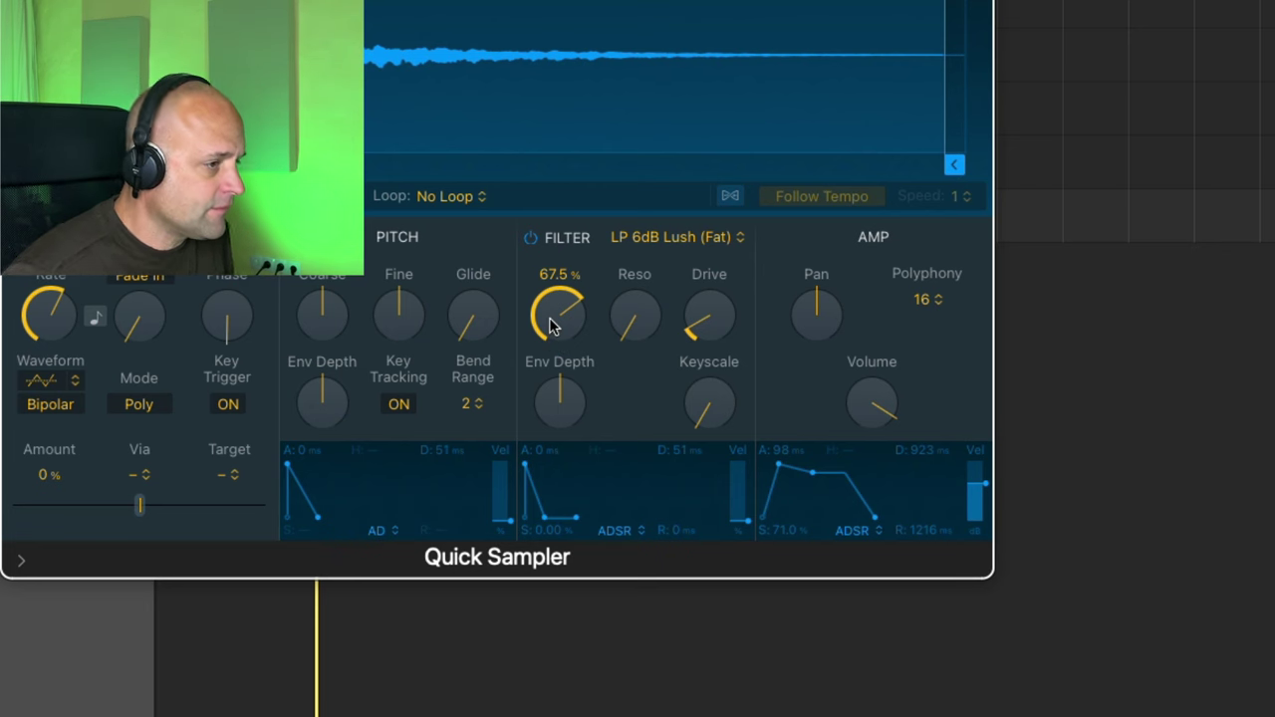
pyautogui.moveTo(552, 327); pyautogui.dragTo(548, 343)
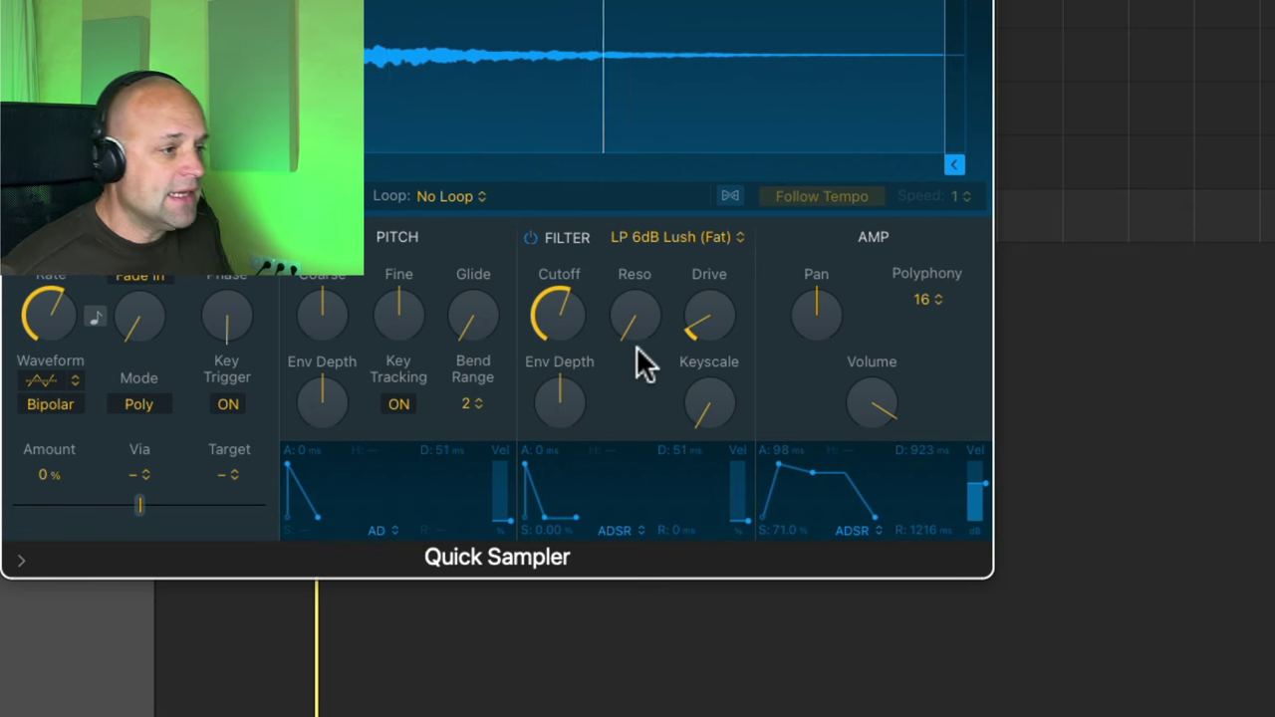
# Raise the filter resonance to about 13 %
pyautogui.moveTo(645, 327)
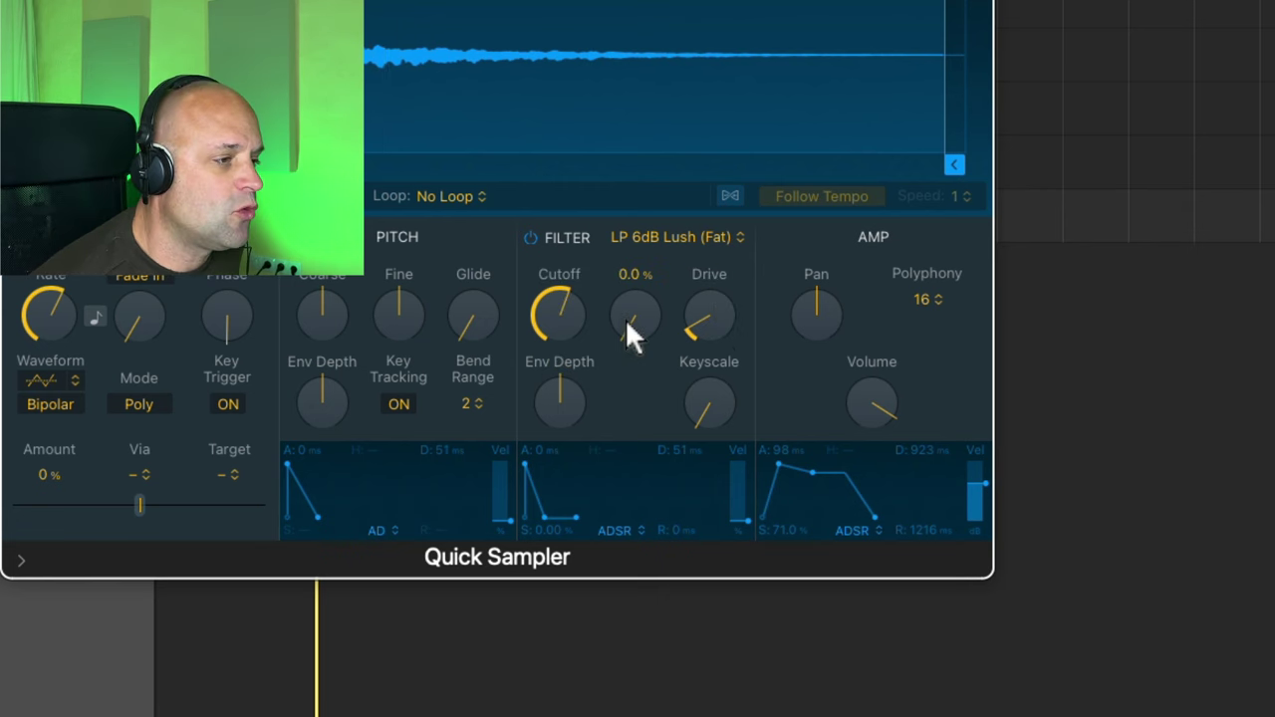
pyautogui.moveTo(638, 326)
pyautogui.mouseDown()
pyautogui.moveTo(619, 309)
pyautogui.moveTo(626, 336)
pyautogui.mouseUp()
pyautogui.moveTo(563, 290)
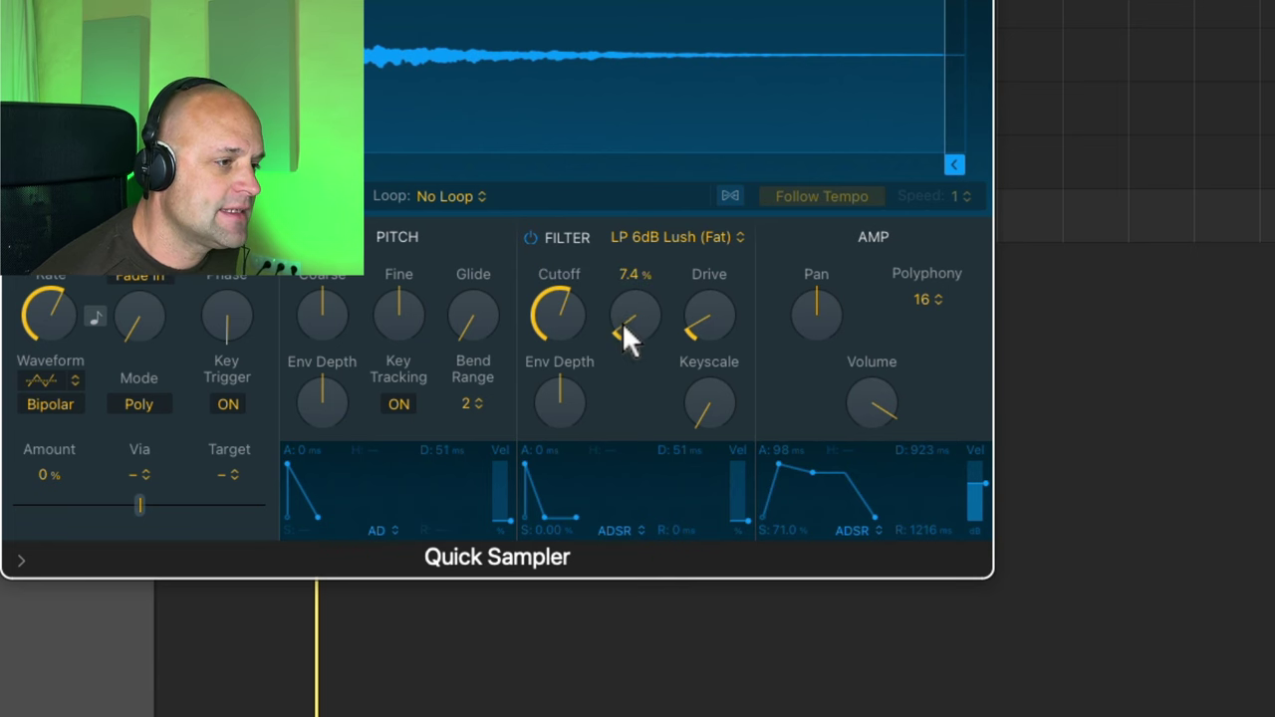
pyautogui.moveTo(711, 336)
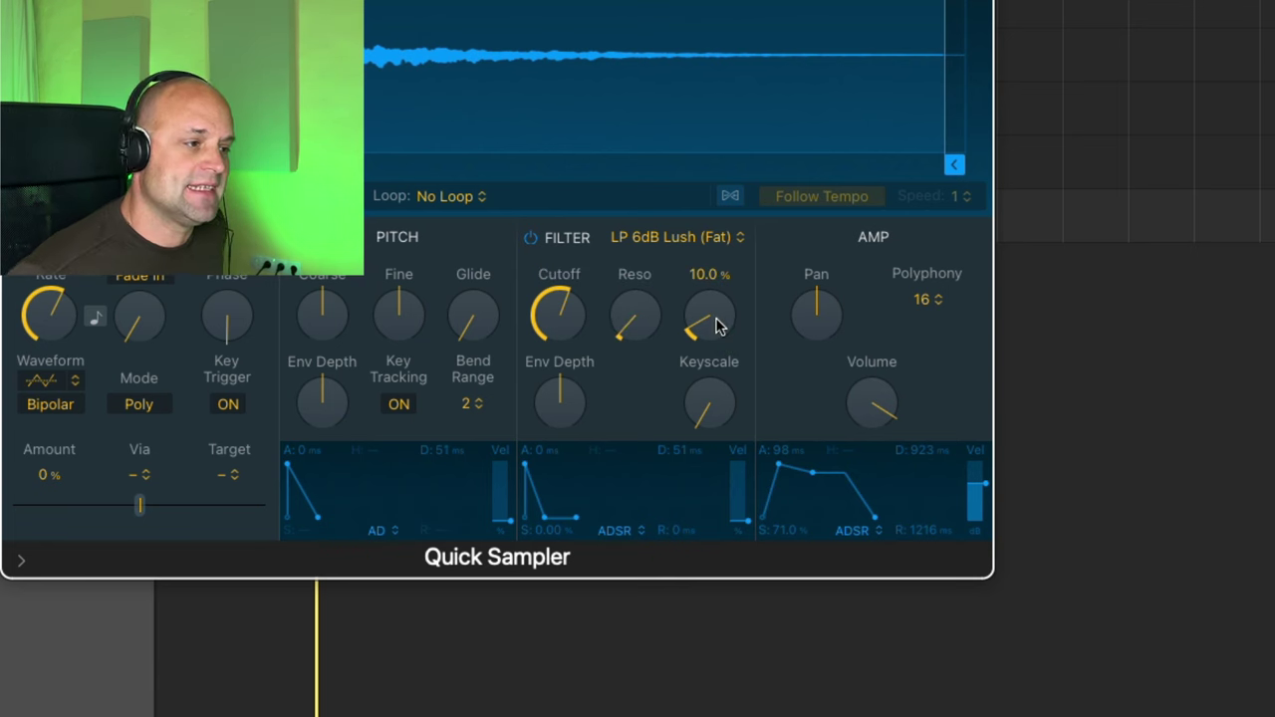
pyautogui.moveTo(652, 322); pyautogui.dragTo(637, 317)
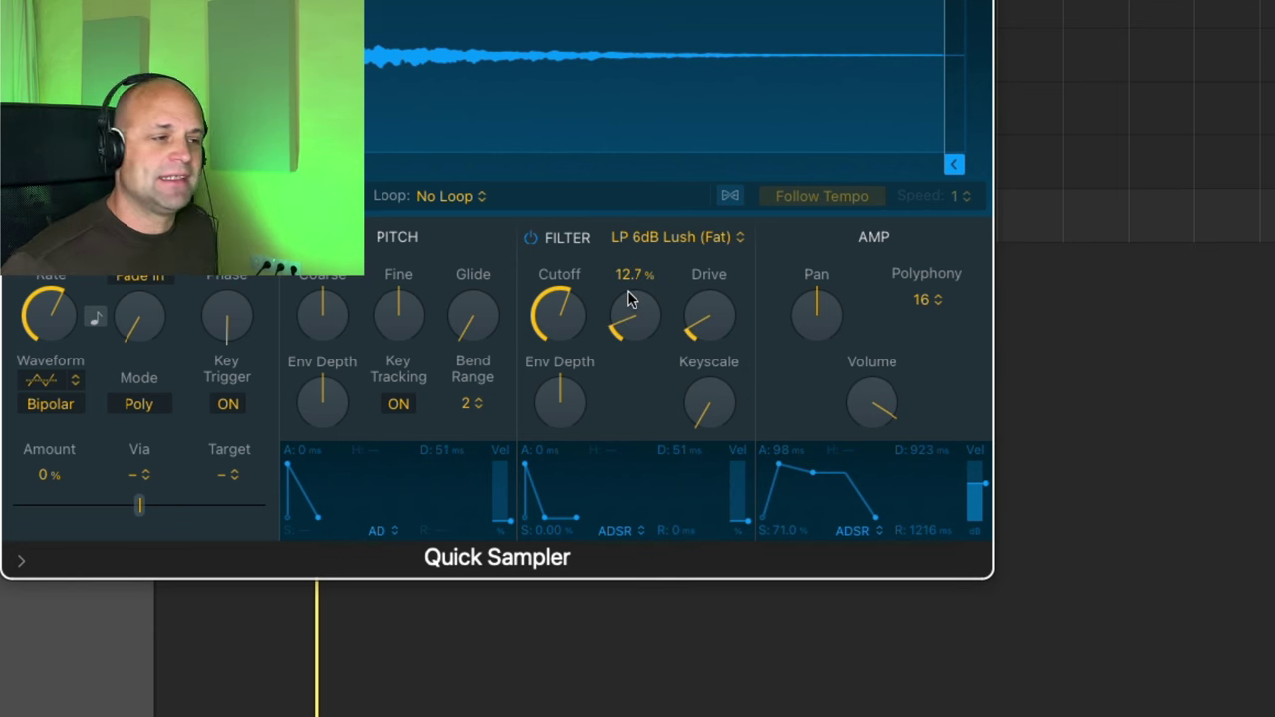
pyautogui.moveTo(639, 311); pyautogui.dragTo(636, 309)
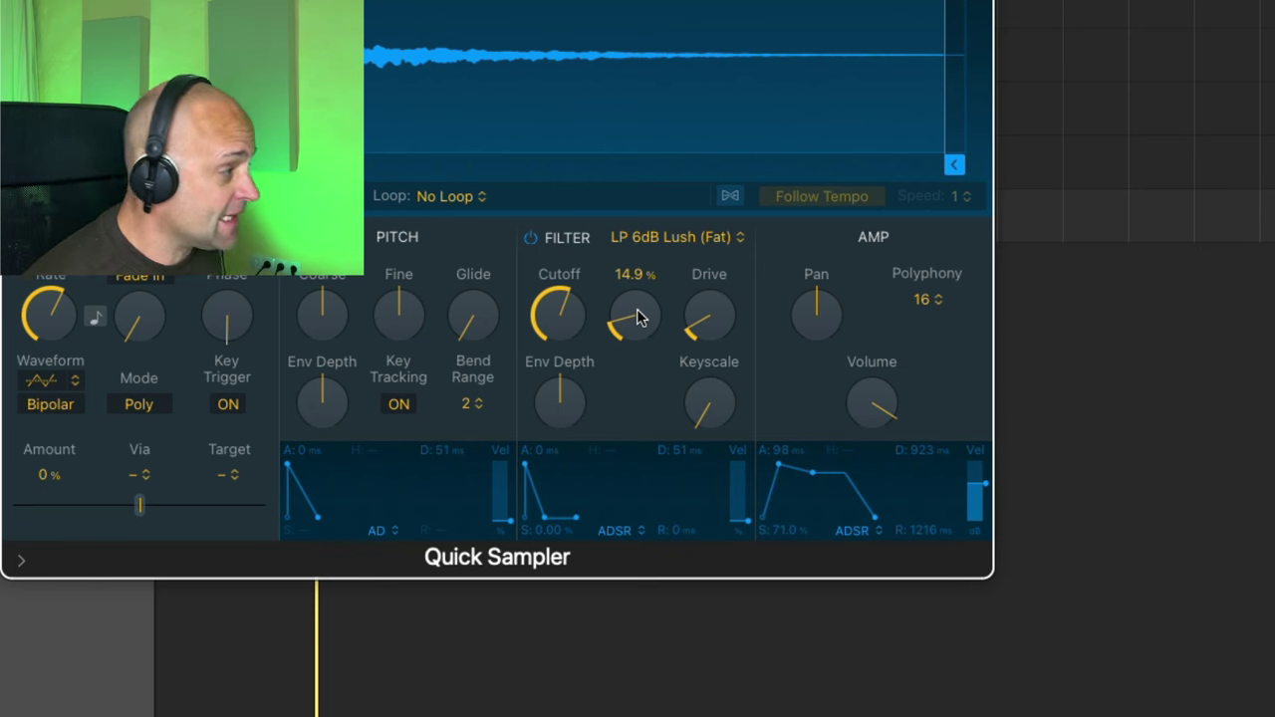
pyautogui.moveTo(637, 317); pyautogui.dragTo(644, 333)
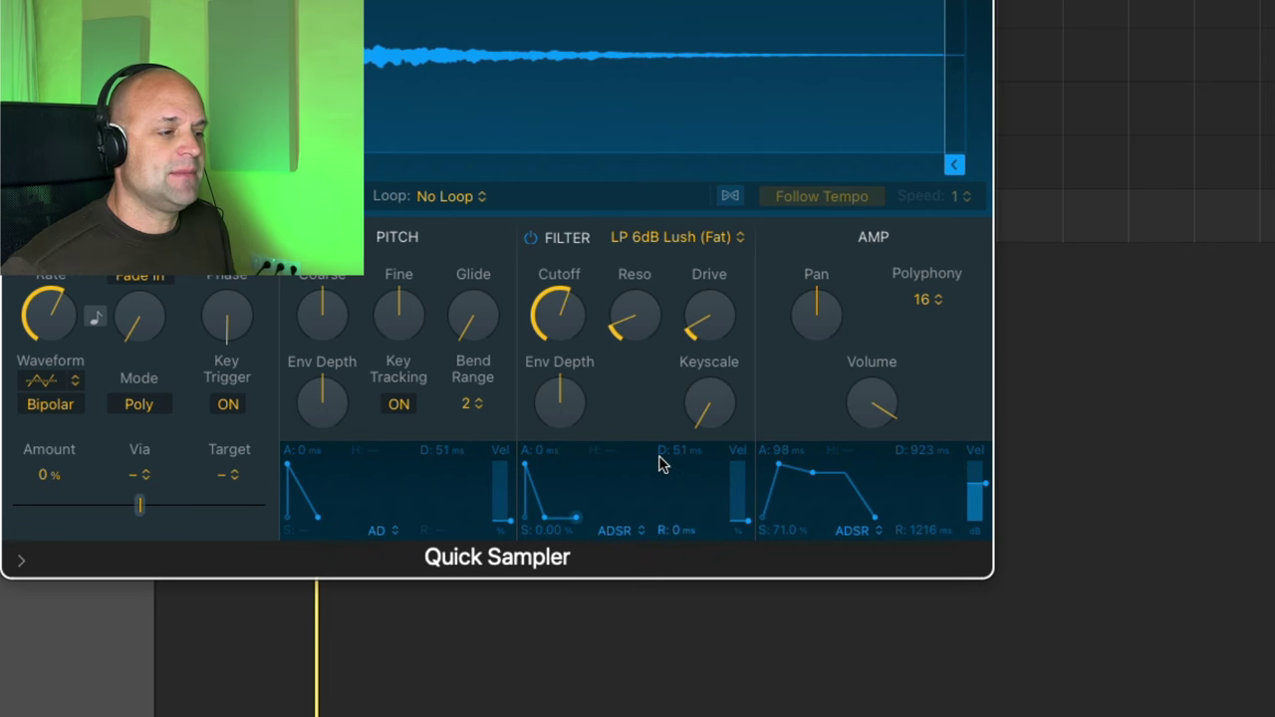
# Switch the filter envelope type to AHDSR and set its hold time to 5426 ms
pyautogui.click(641, 533)
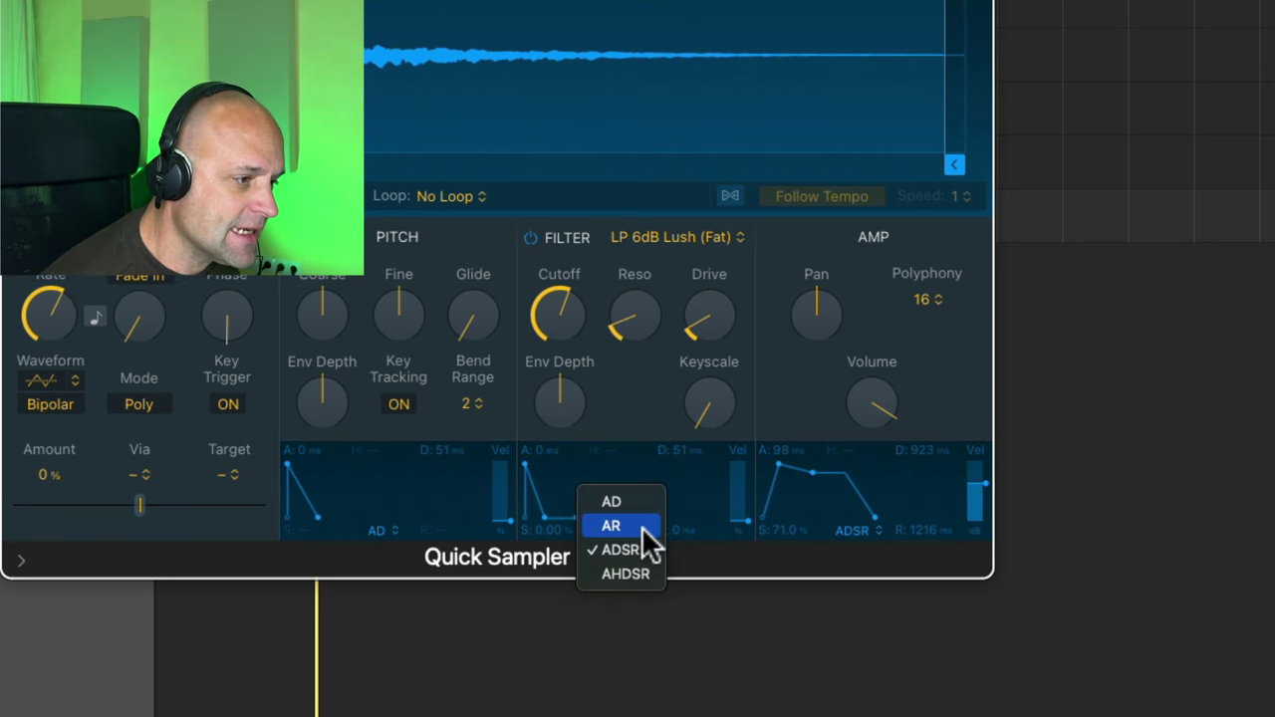
pyautogui.click(625, 575)
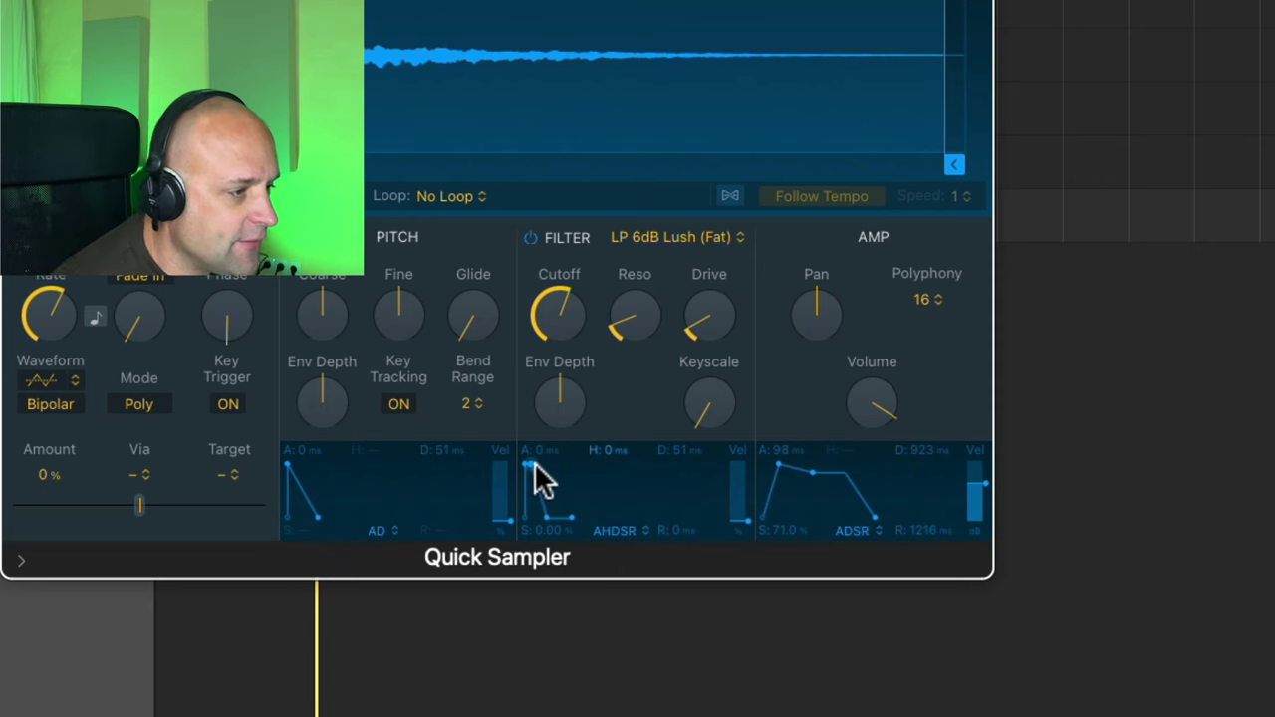
pyautogui.moveTo(534, 468); pyautogui.dragTo(570, 476)
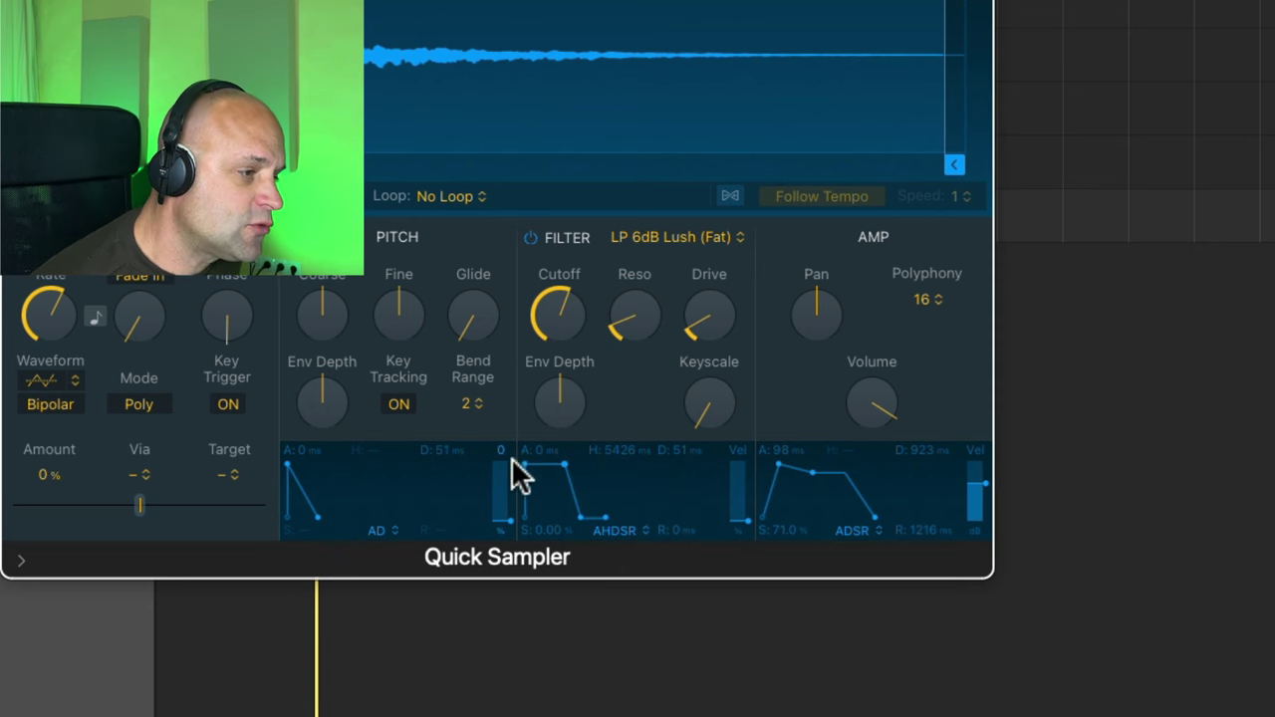
# Set the filter's envelope depth to +22.2 % so the envelope raises the cutoff
pyautogui.moveTo(744, 478)
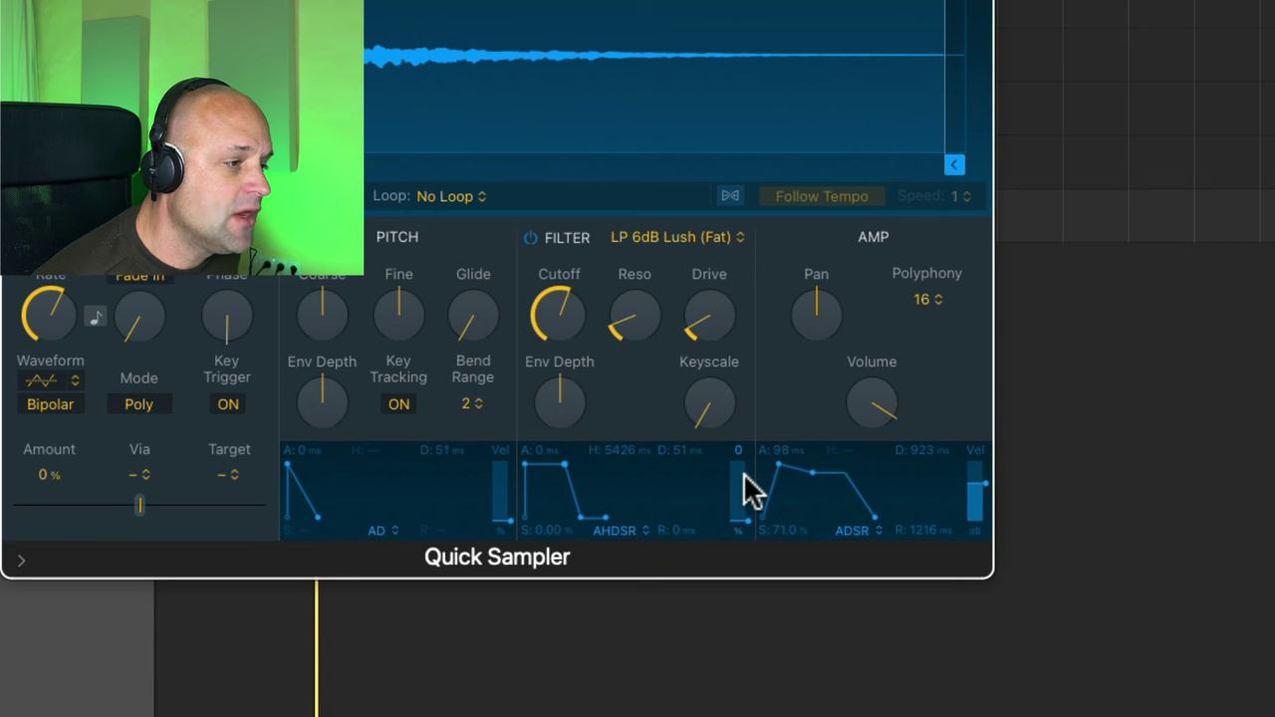
pyautogui.moveTo(899, 422)
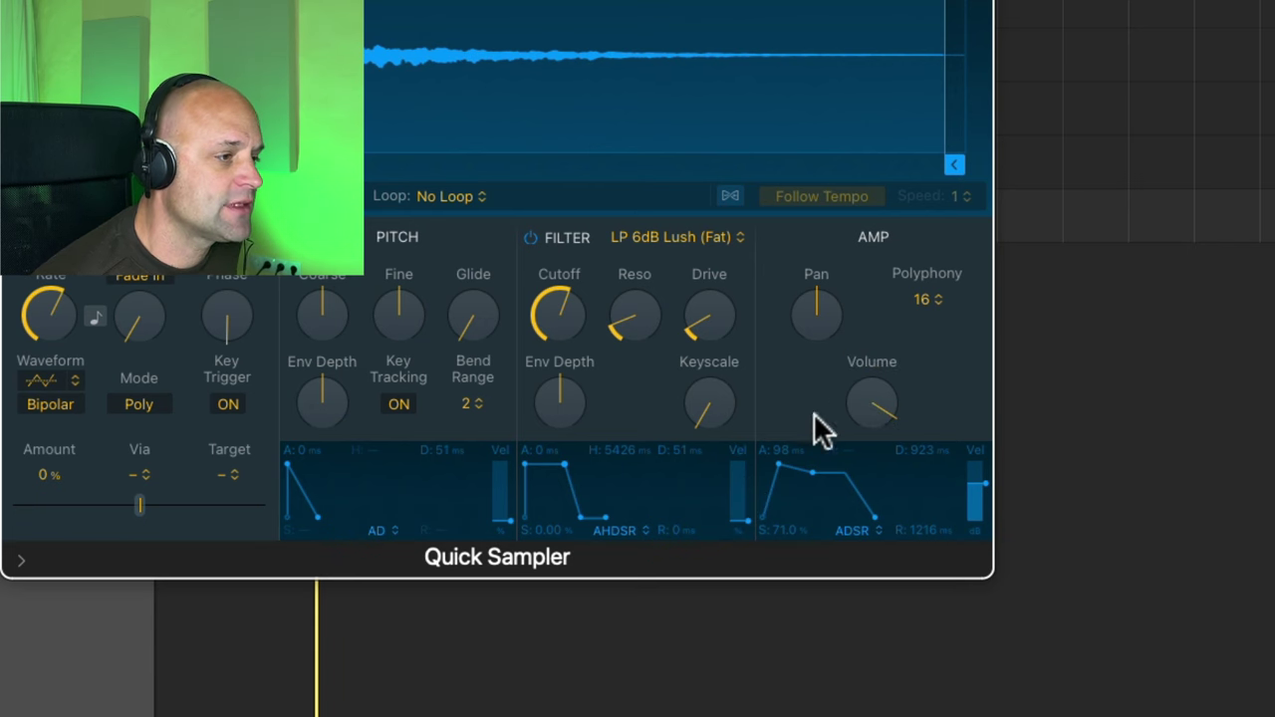
pyautogui.moveTo(573, 338)
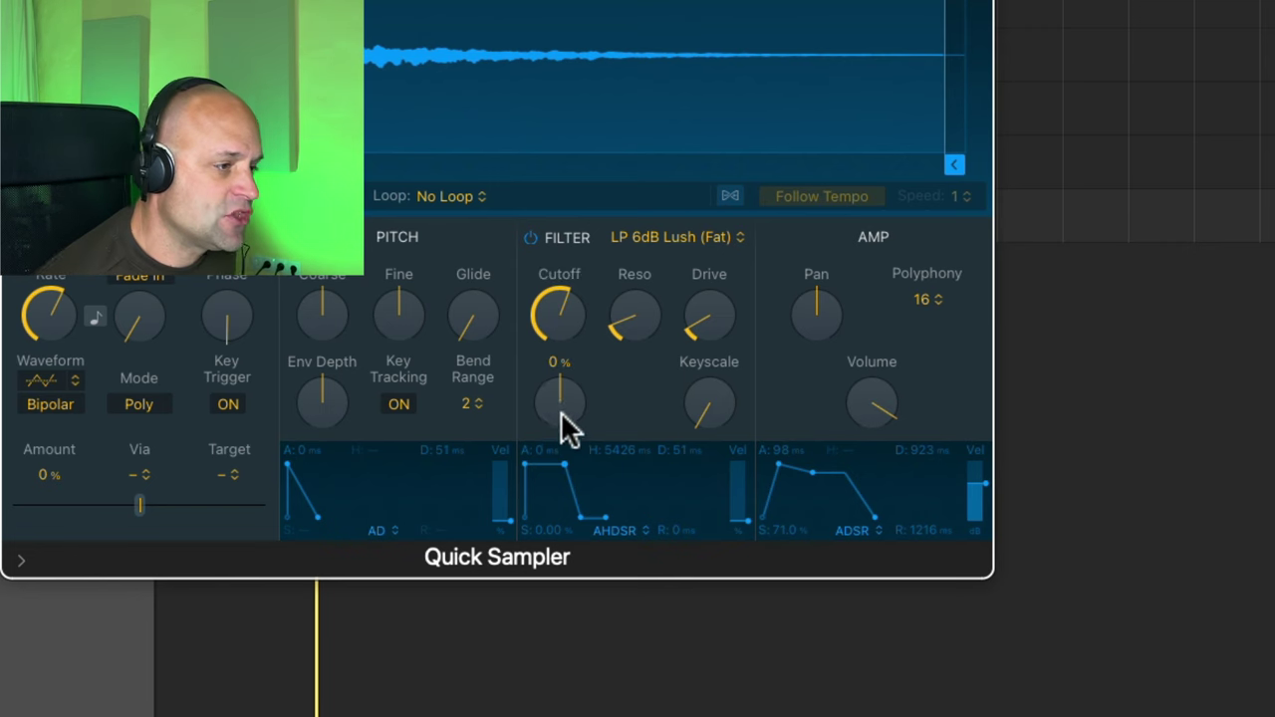
pyautogui.moveTo(556, 408); pyautogui.dragTo(552, 403)
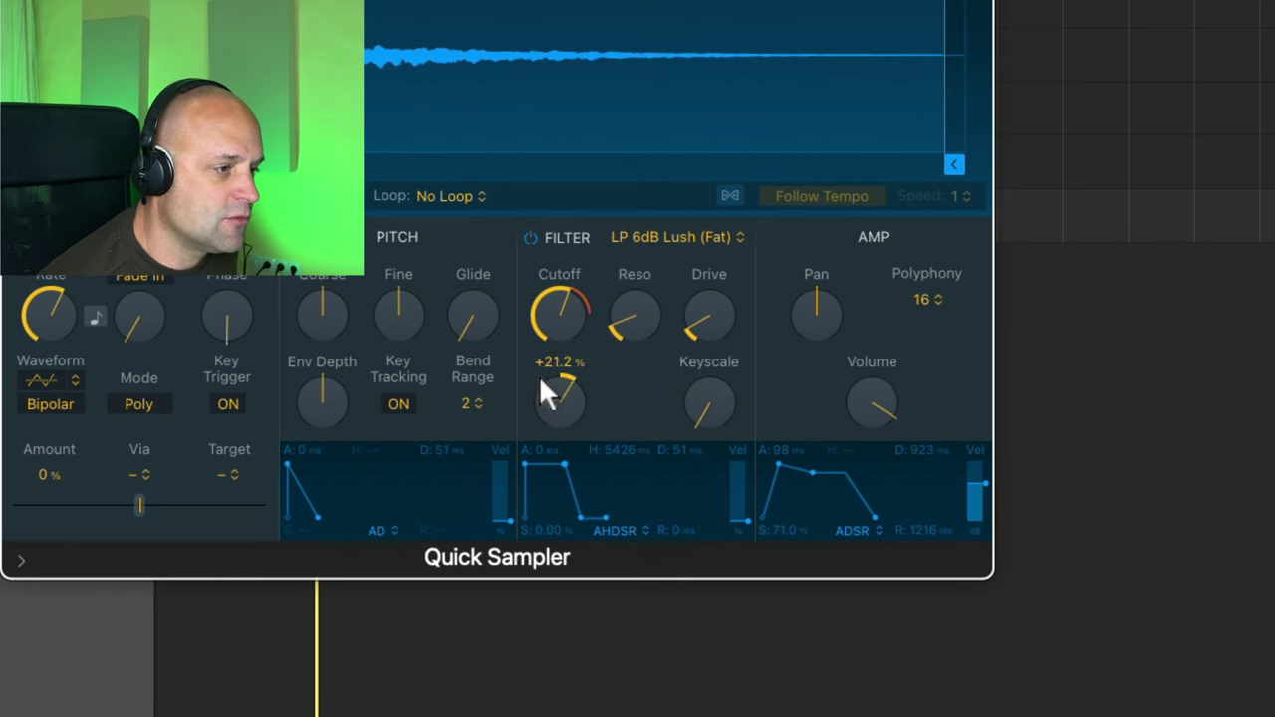
pyautogui.moveTo(584, 322)
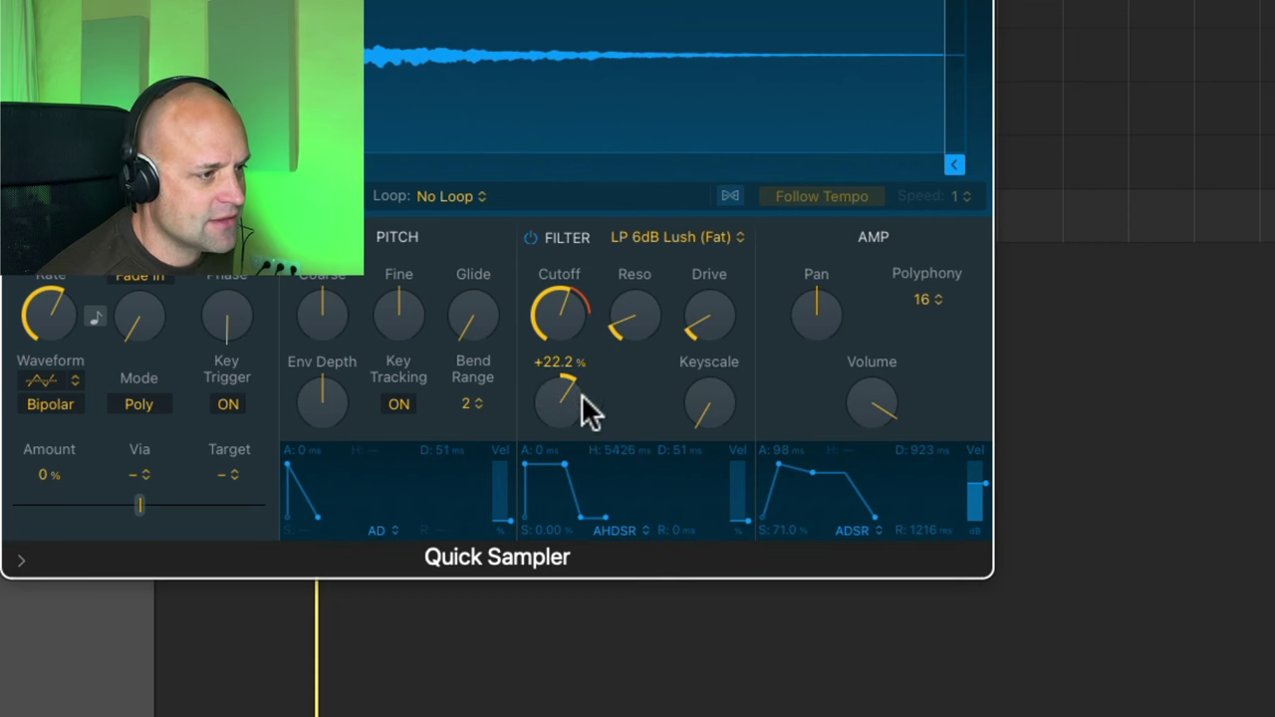
# Shape the filter envelope with 1738 ms attack, 11 ms hold and 1216 ms release, and set its depth to about +23.7 %
pyautogui.moveTo(589, 406); pyautogui.dragTo(564, 433)
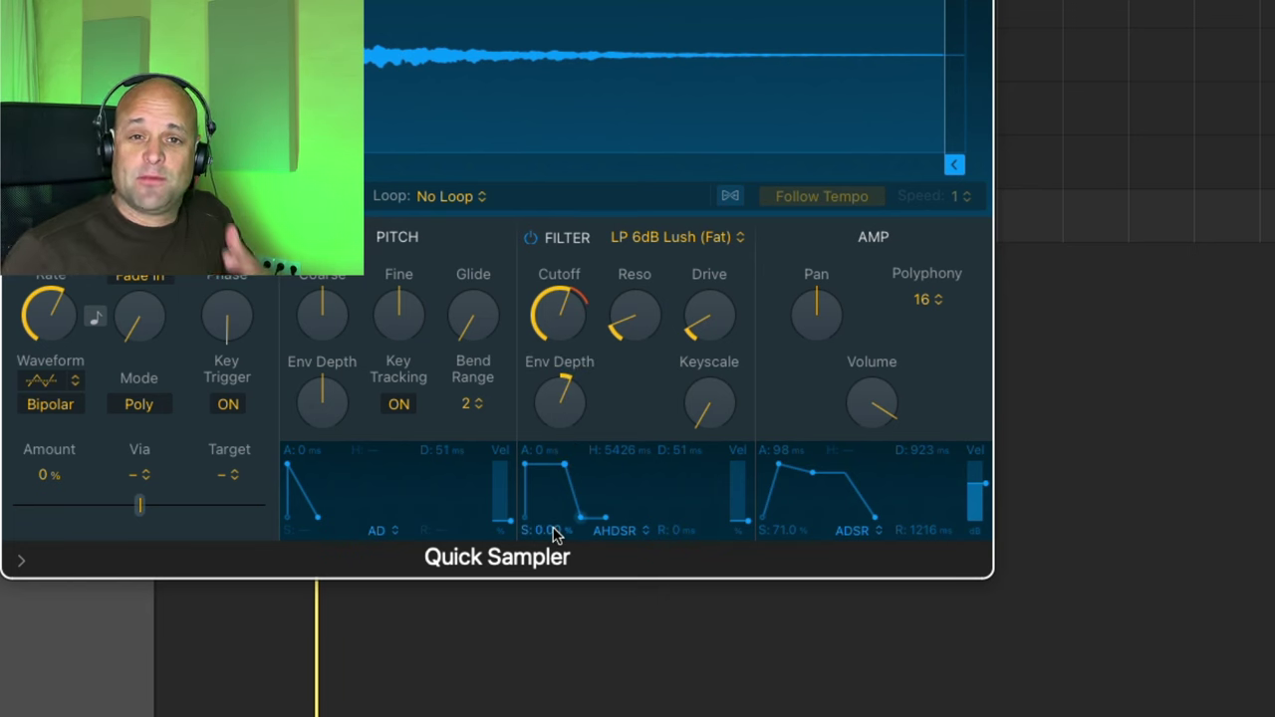
pyautogui.moveTo(555, 408); pyautogui.dragTo(553, 392)
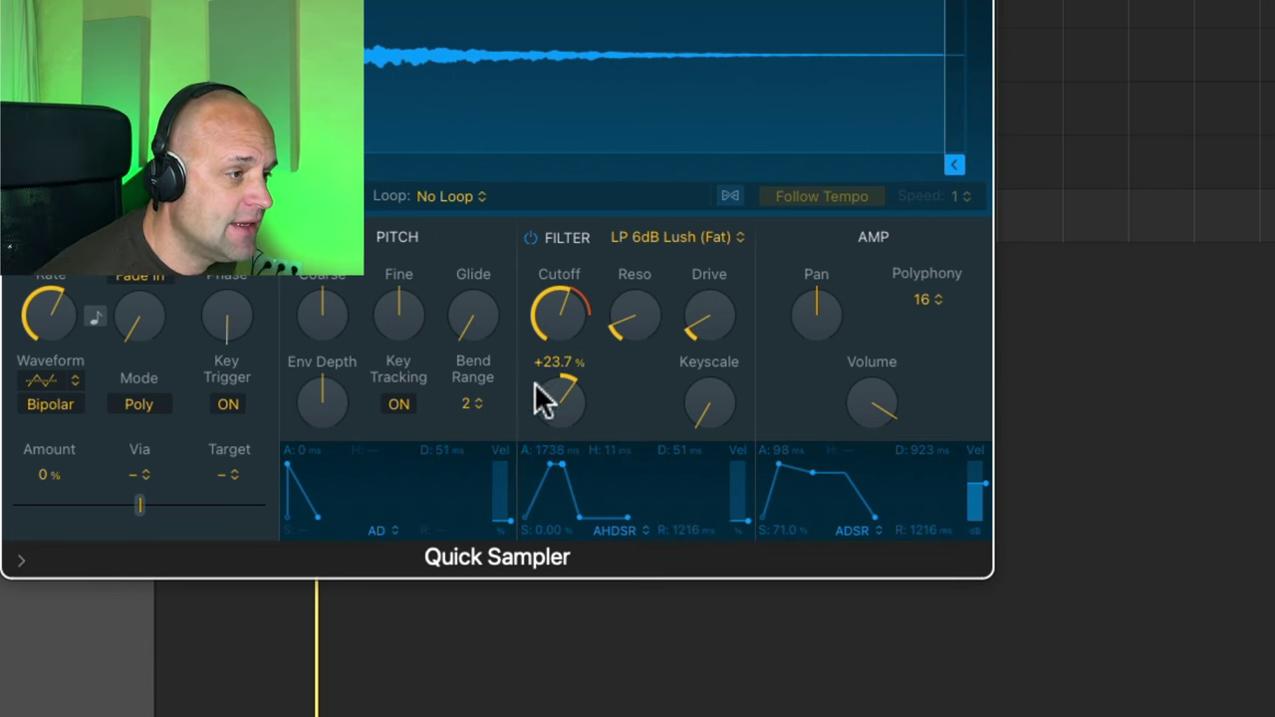
pyautogui.moveTo(559, 320)
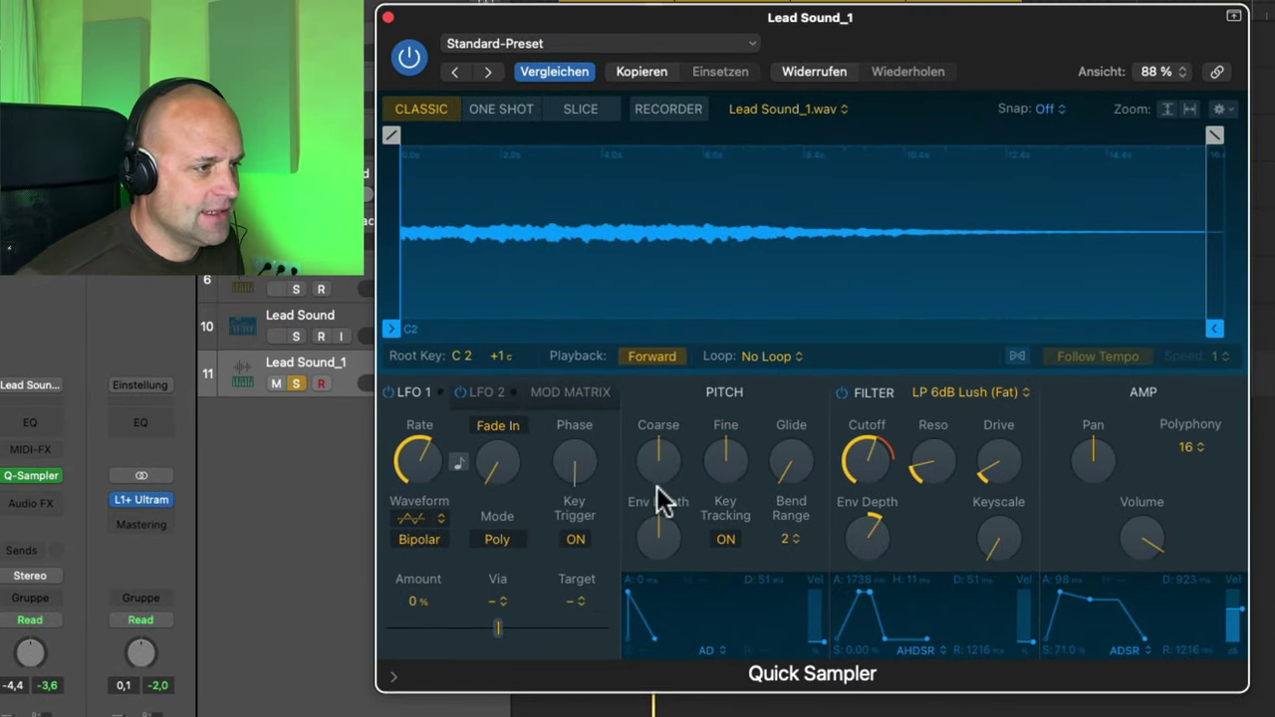
# Try out the coarse pitch tuning and return it to 0
pyautogui.moveTo(657, 471)
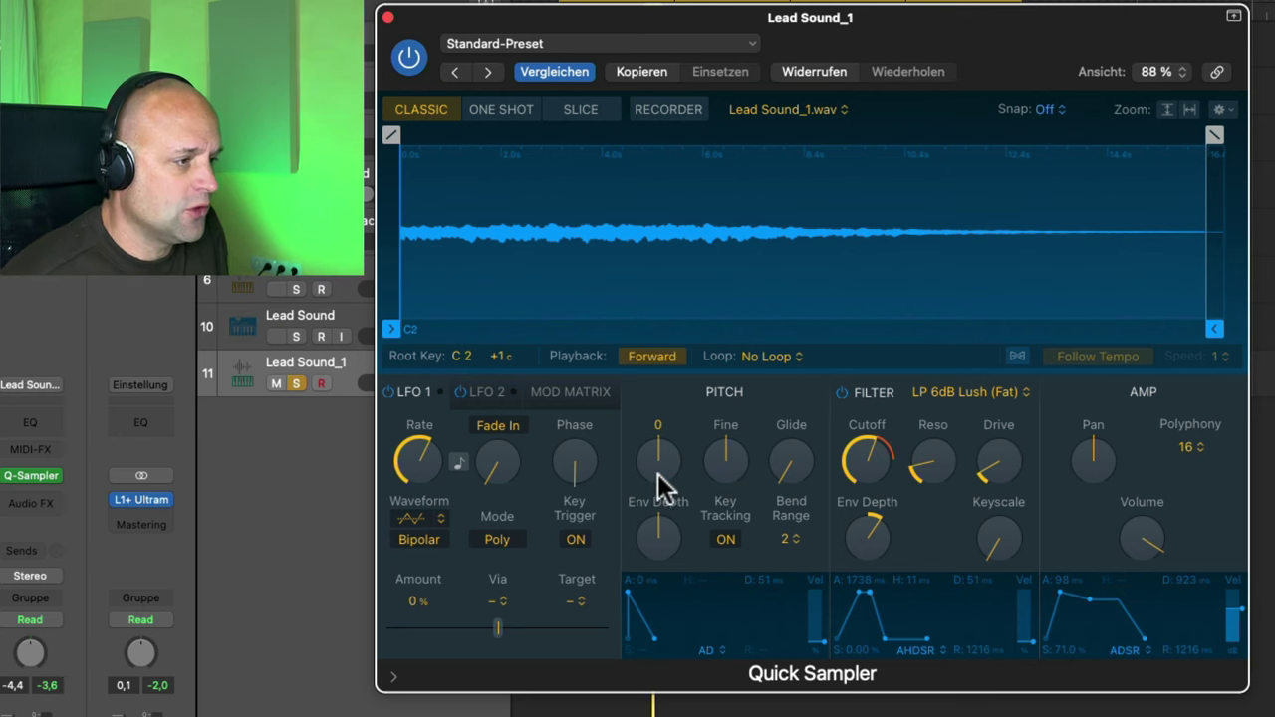
pyautogui.moveTo(654, 468)
pyautogui.mouseDown()
pyautogui.moveTo(648, 455)
pyautogui.moveTo(650, 479)
pyautogui.mouseUp()
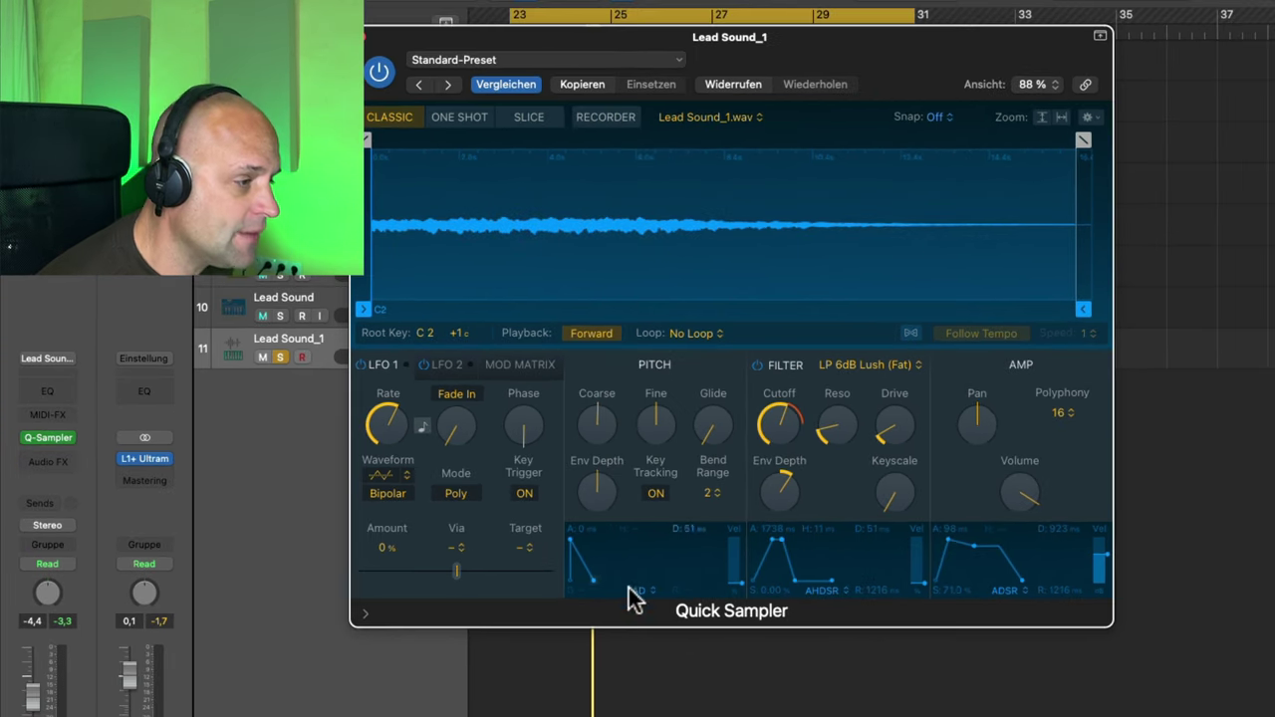
# Switch the pitch envelope type to ADSR and raise its depth close to the maximum, leaving coarse tuning at 0
pyautogui.click(658, 595)
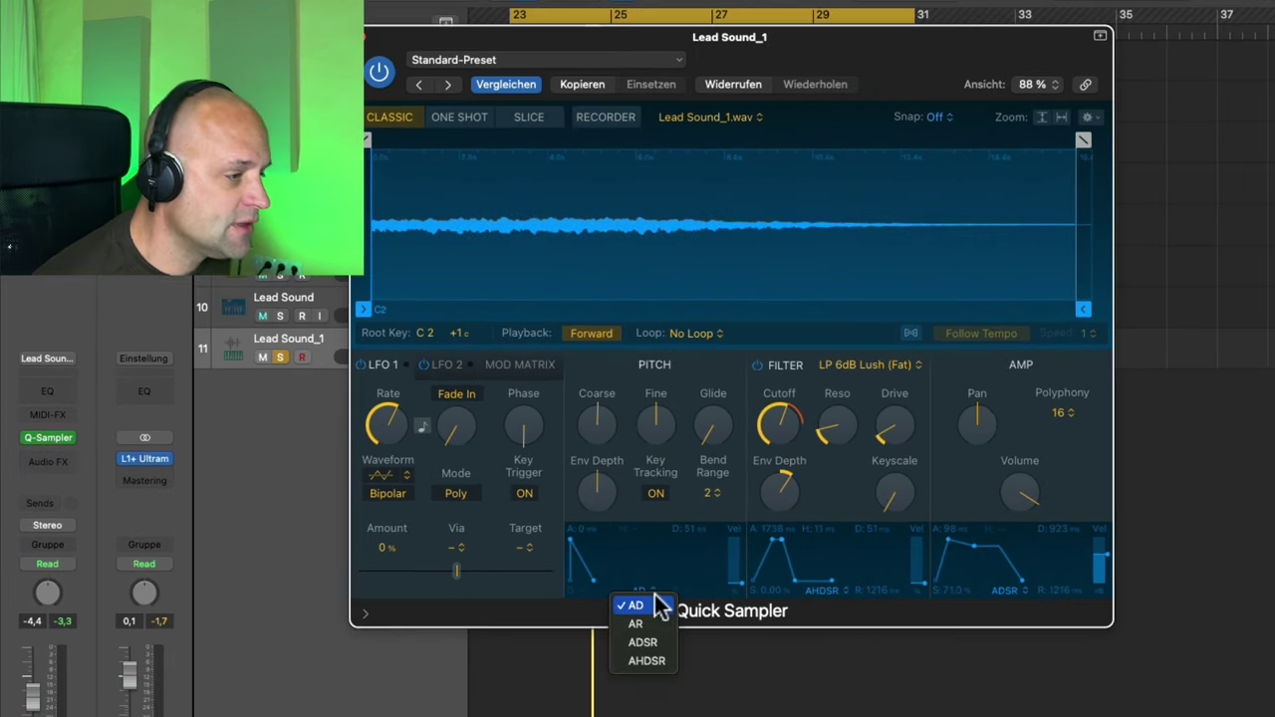
pyautogui.click(644, 644)
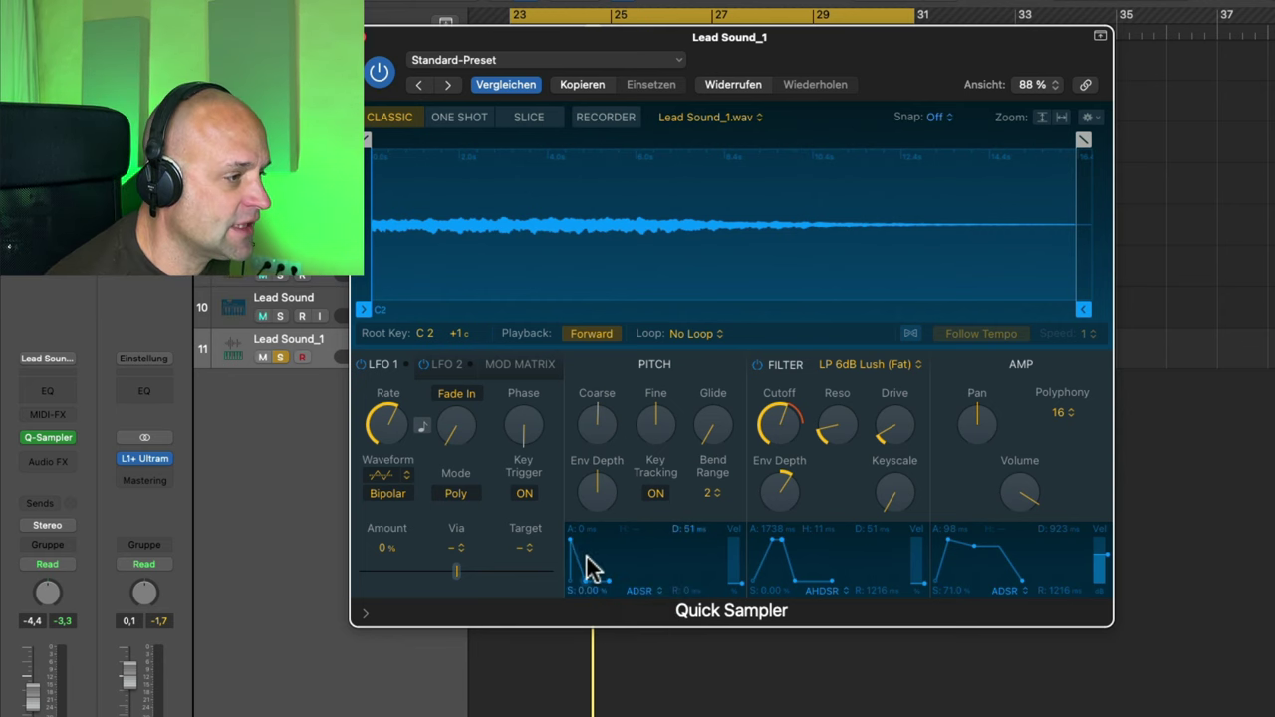
pyautogui.moveTo(578, 488); pyautogui.dragTo(503, 376)
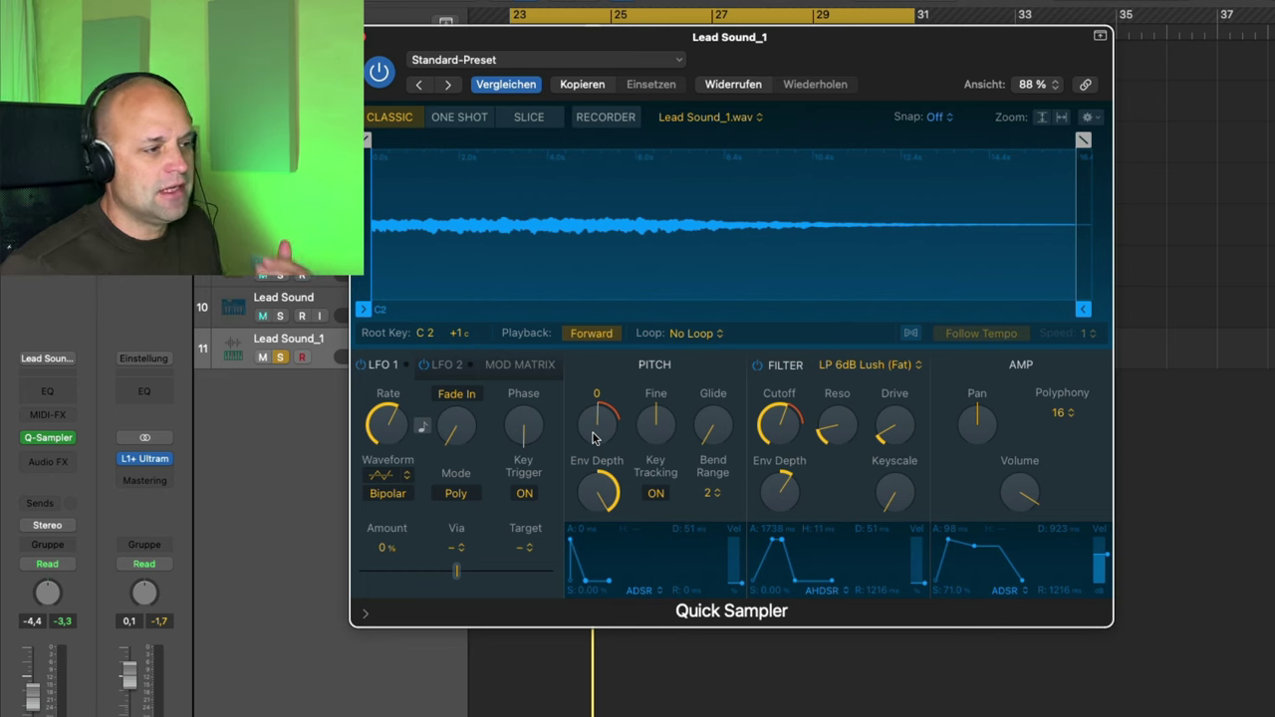
pyautogui.moveTo(594, 438)
pyautogui.mouseDown()
pyautogui.moveTo(619, 419)
pyautogui.moveTo(599, 428)
pyautogui.mouseUp()
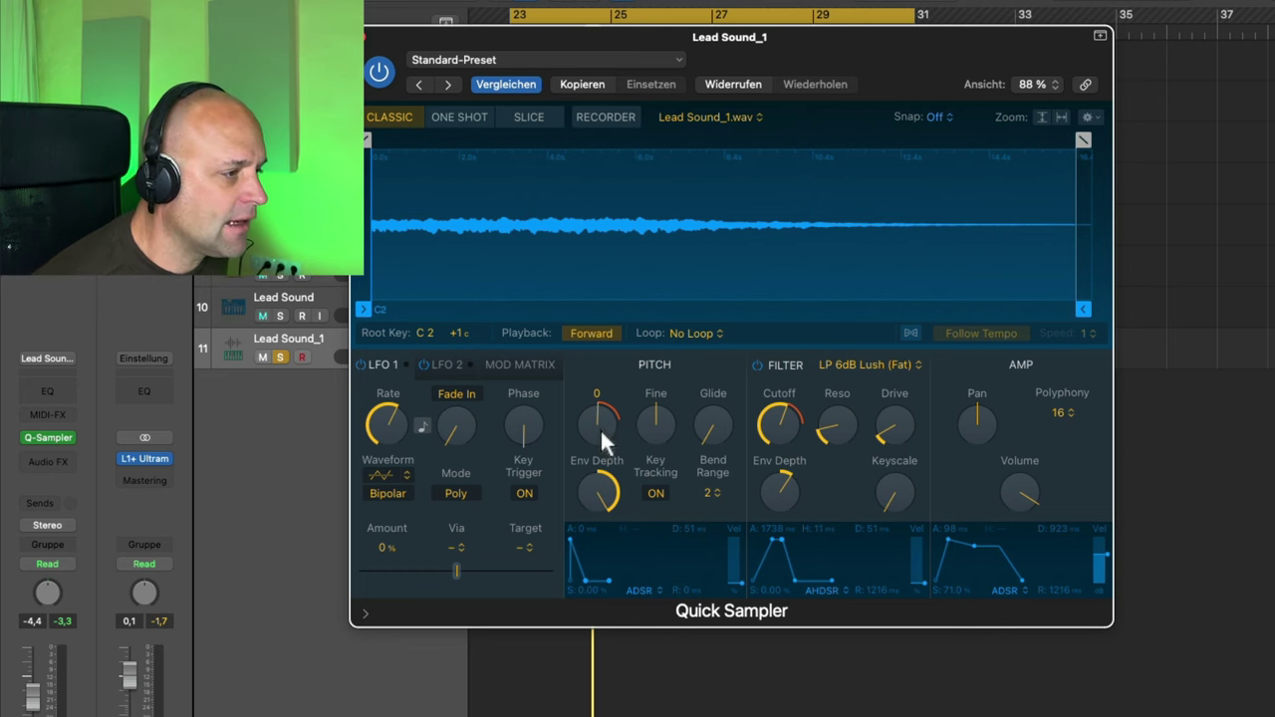
pyautogui.moveTo(554, 383); pyautogui.dragTo(548, 450)
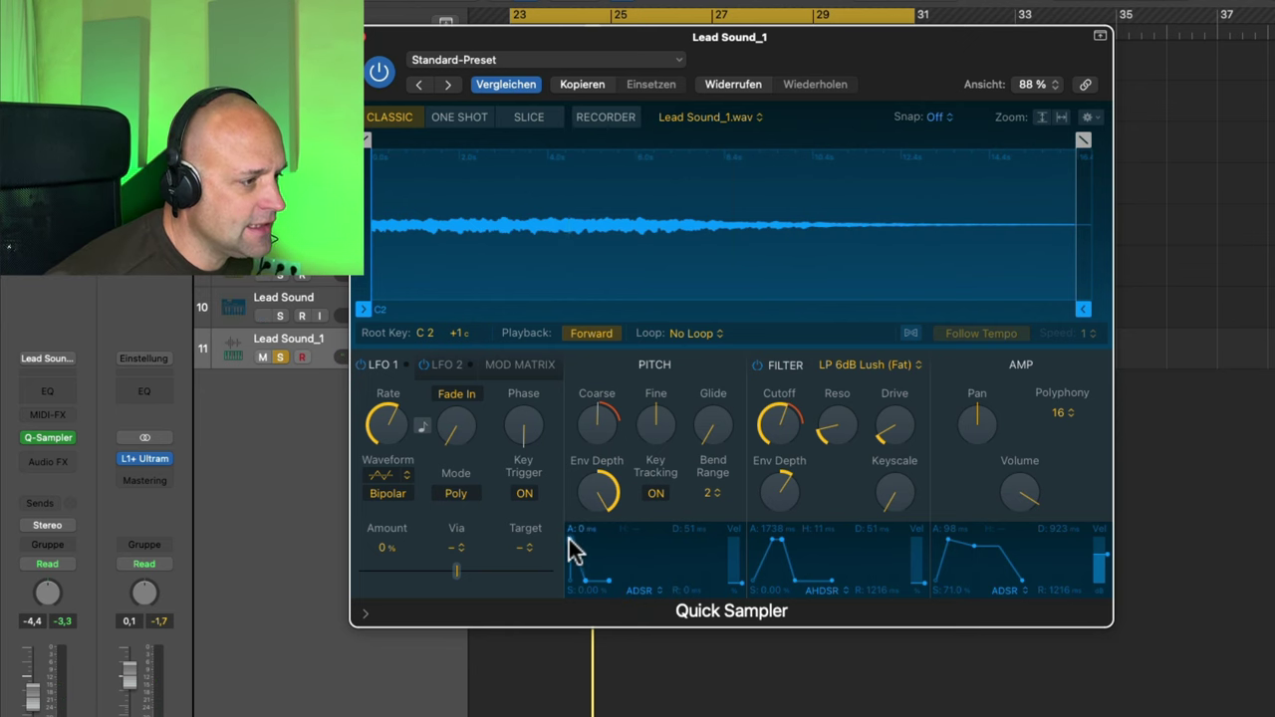
# Change the pitch envelope to AHDSR with 260 ms attack, 871 ms hold and 204 ms decay
pyautogui.moveTo(570, 545); pyautogui.dragTo(587, 547)
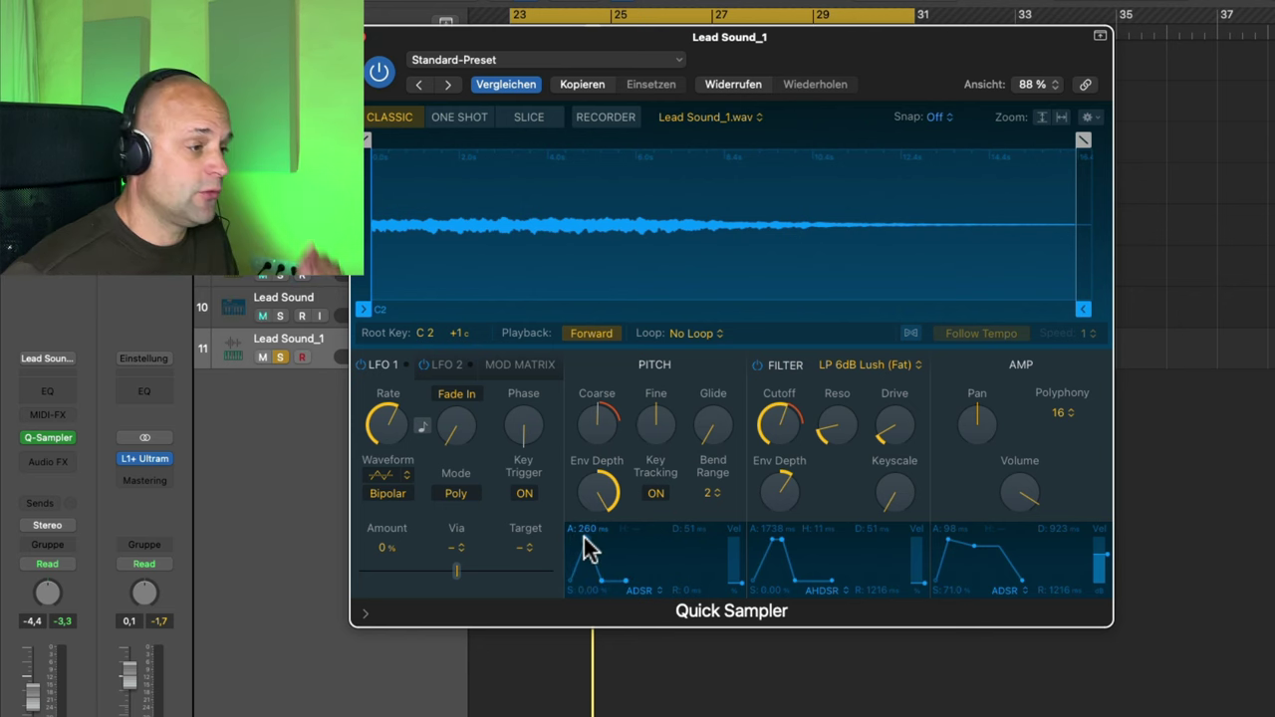
pyautogui.click(645, 590)
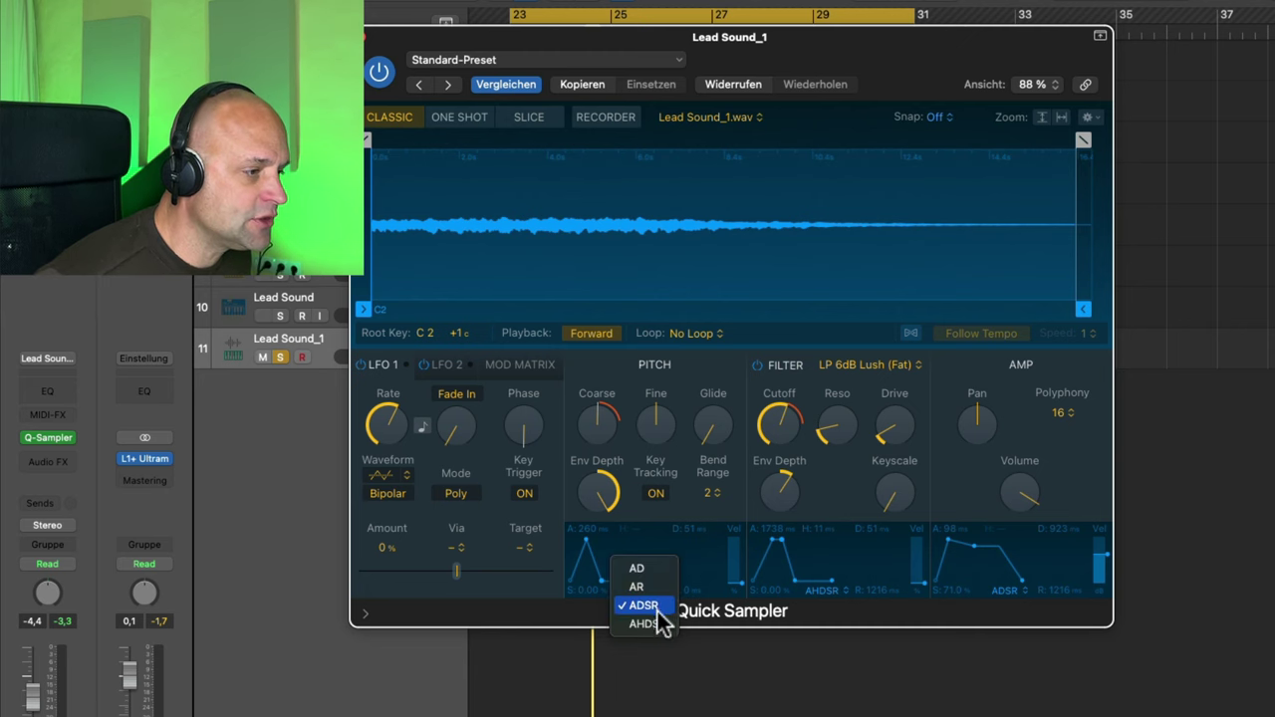
pyautogui.click(660, 621)
pyautogui.moveTo(588, 540); pyautogui.dragTo(621, 575)
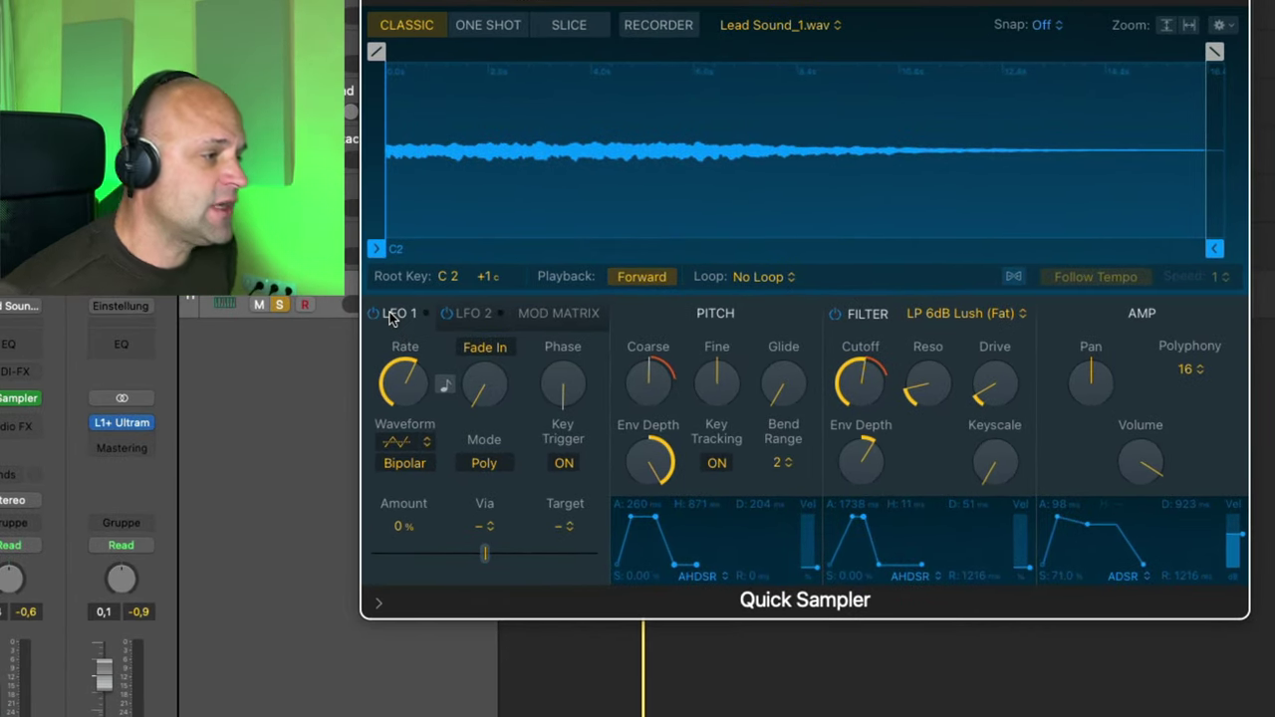
# Sync LFO 1 to the project tempo and set its rate to 1/12
pyautogui.moveTo(411, 361)
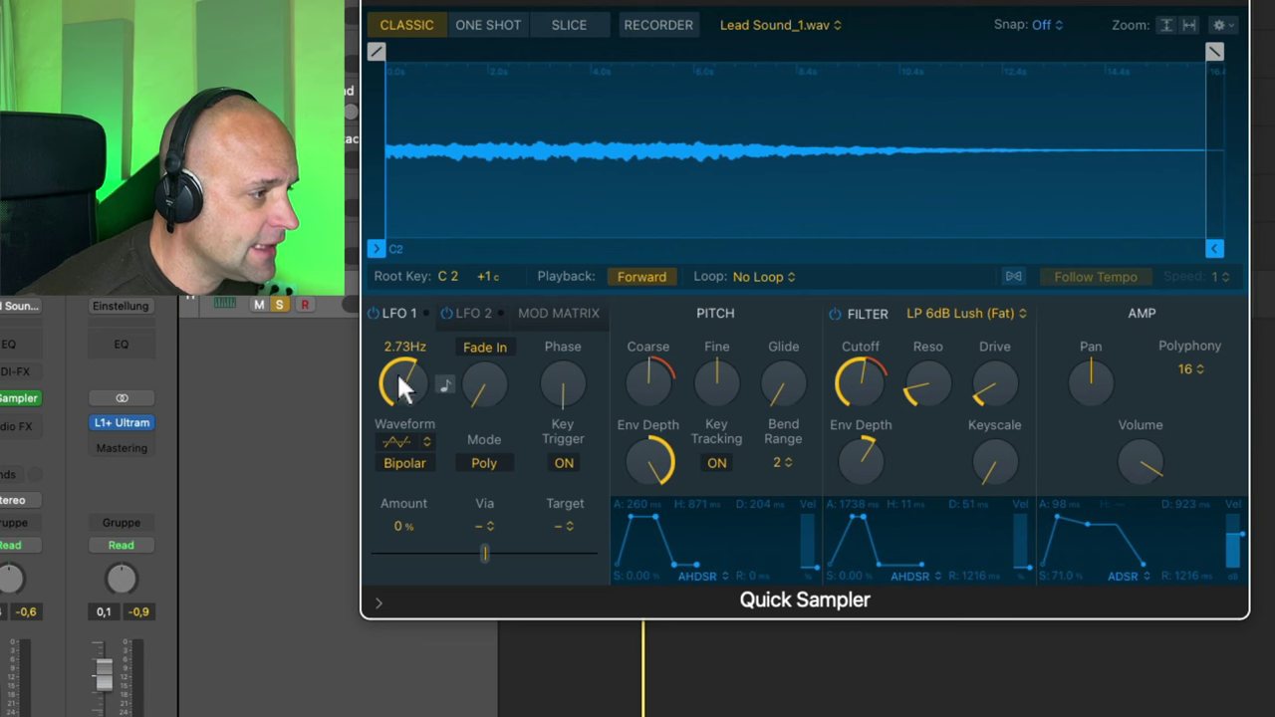
pyautogui.moveTo(397, 384); pyautogui.dragTo(394, 384)
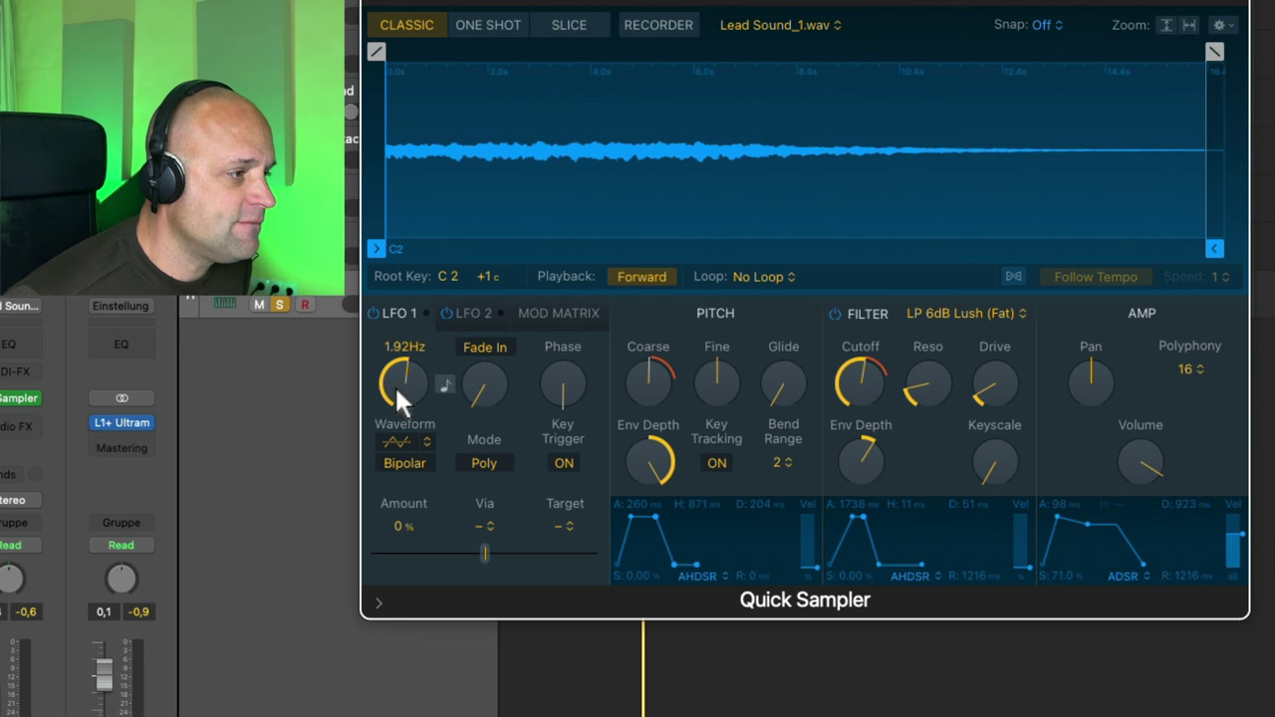
pyautogui.click(444, 386)
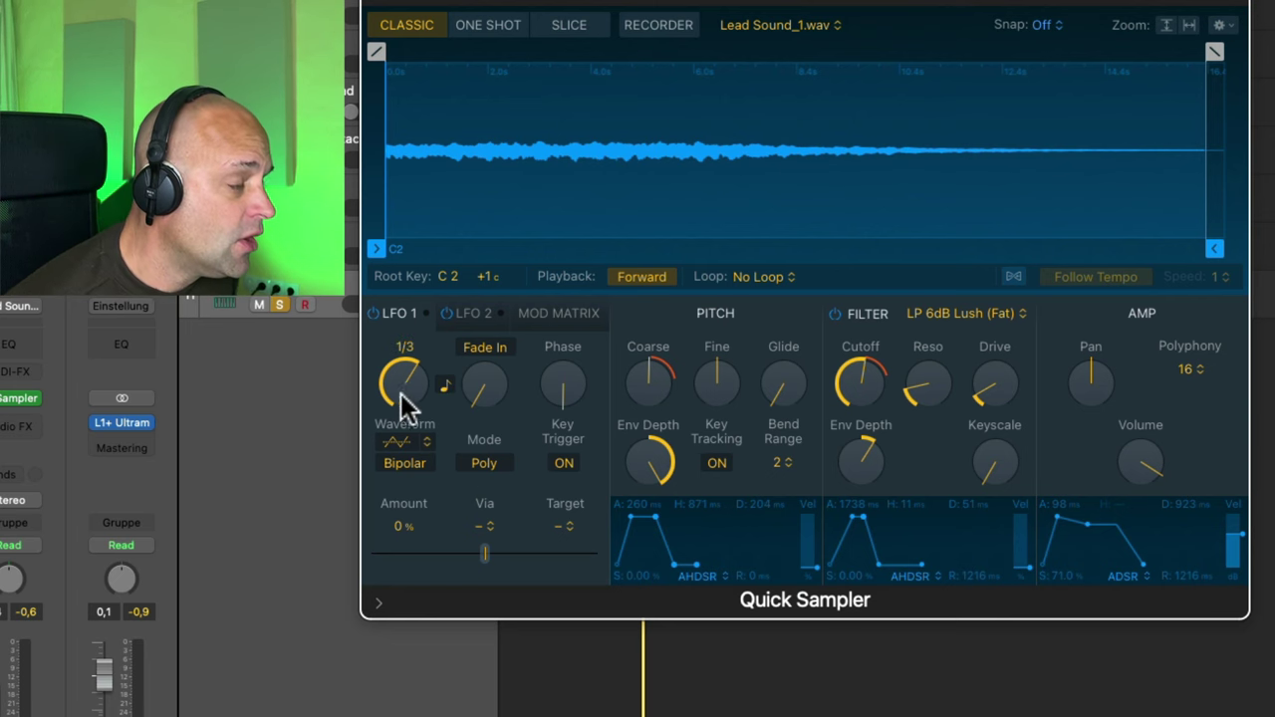
pyautogui.moveTo(400, 391)
pyautogui.mouseDown()
pyautogui.moveTo(381, 349)
pyautogui.moveTo(398, 388)
pyautogui.mouseUp()
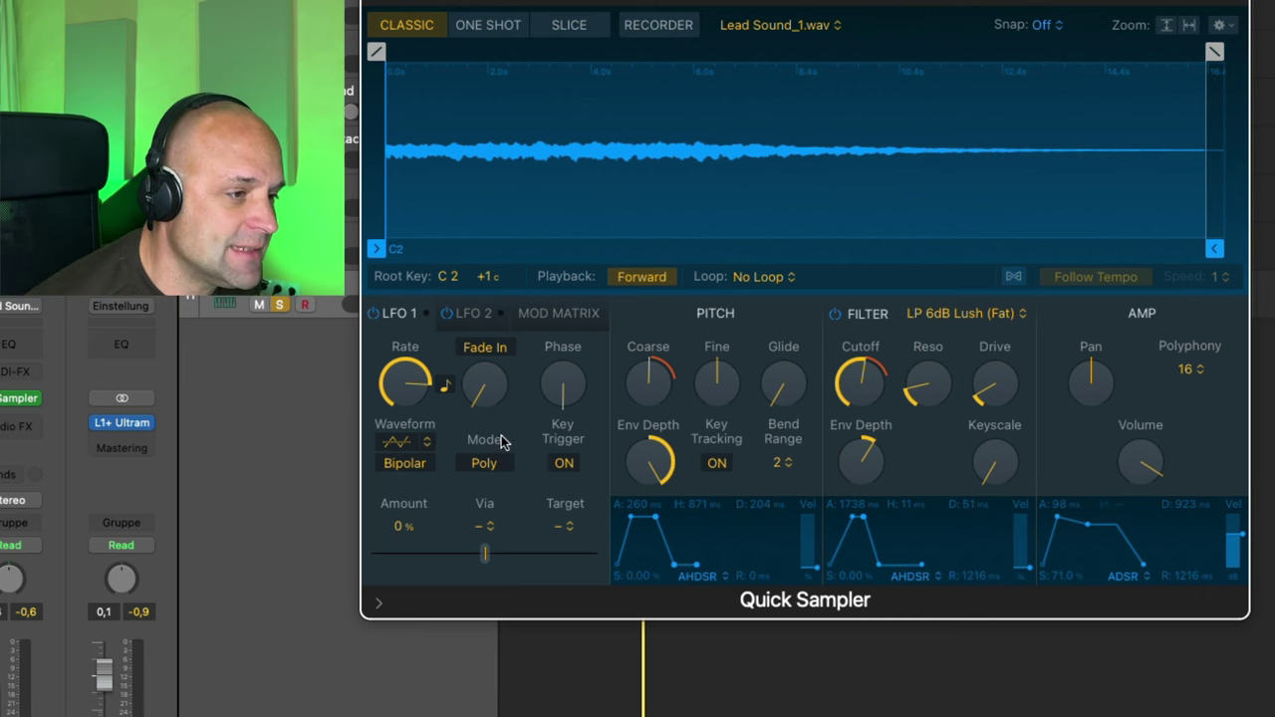
# Try lowering and raising the amp volume, and reset it to 0 dB
pyautogui.moveTo(1139, 464)
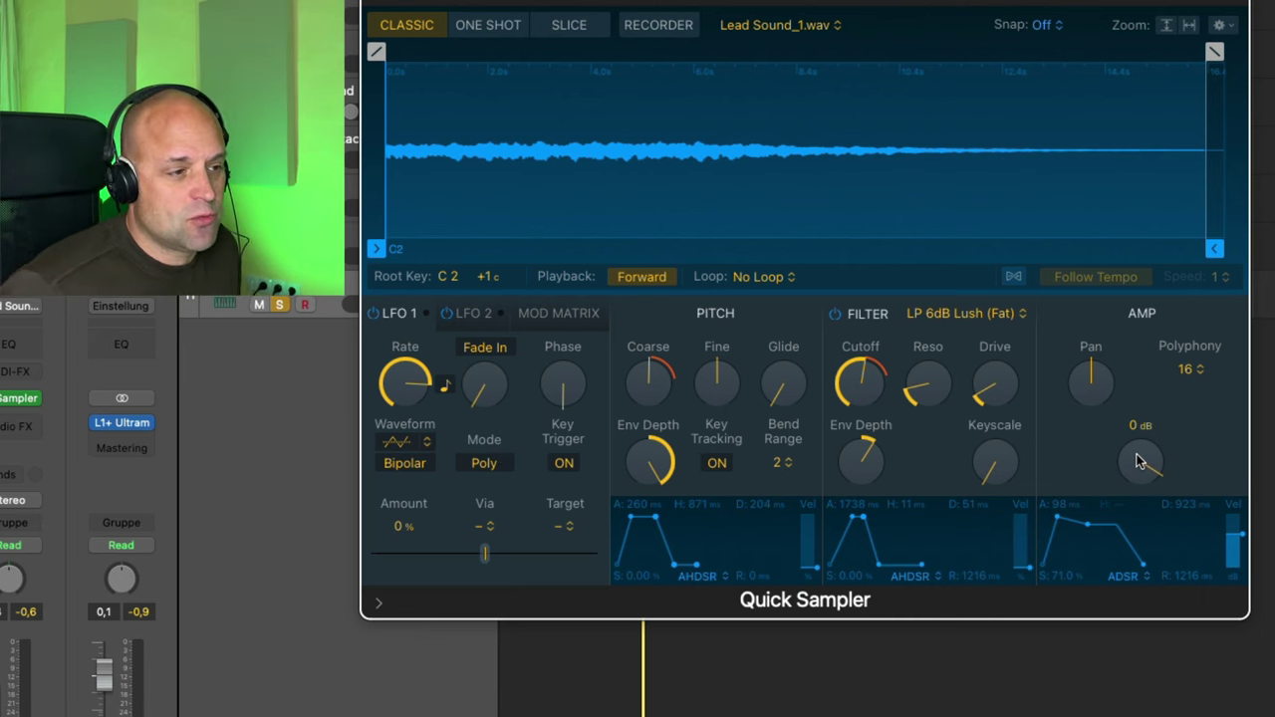
pyautogui.moveTo(1138, 460); pyautogui.dragTo(1145, 478)
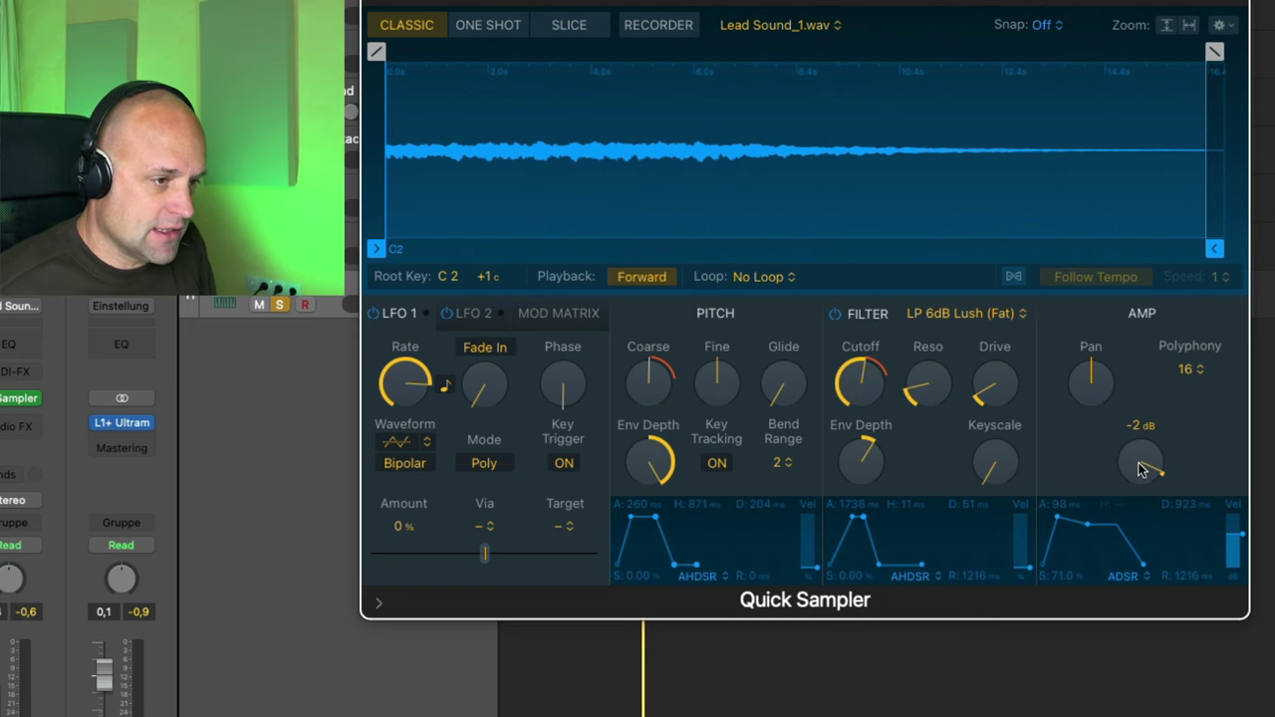
pyautogui.moveTo(1142, 470); pyautogui.dragTo(1133, 455)
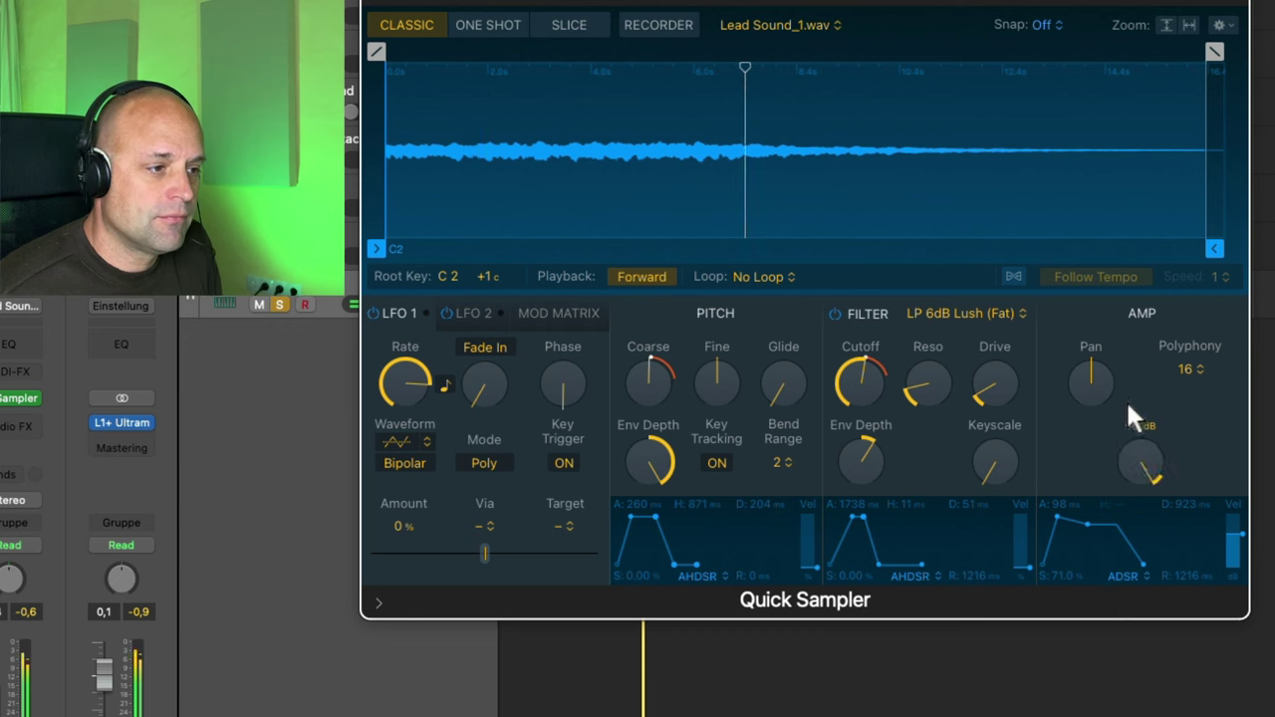
pyautogui.keyDown('alt'); pyautogui.click(1125, 475); pyautogui.keyUp('alt')
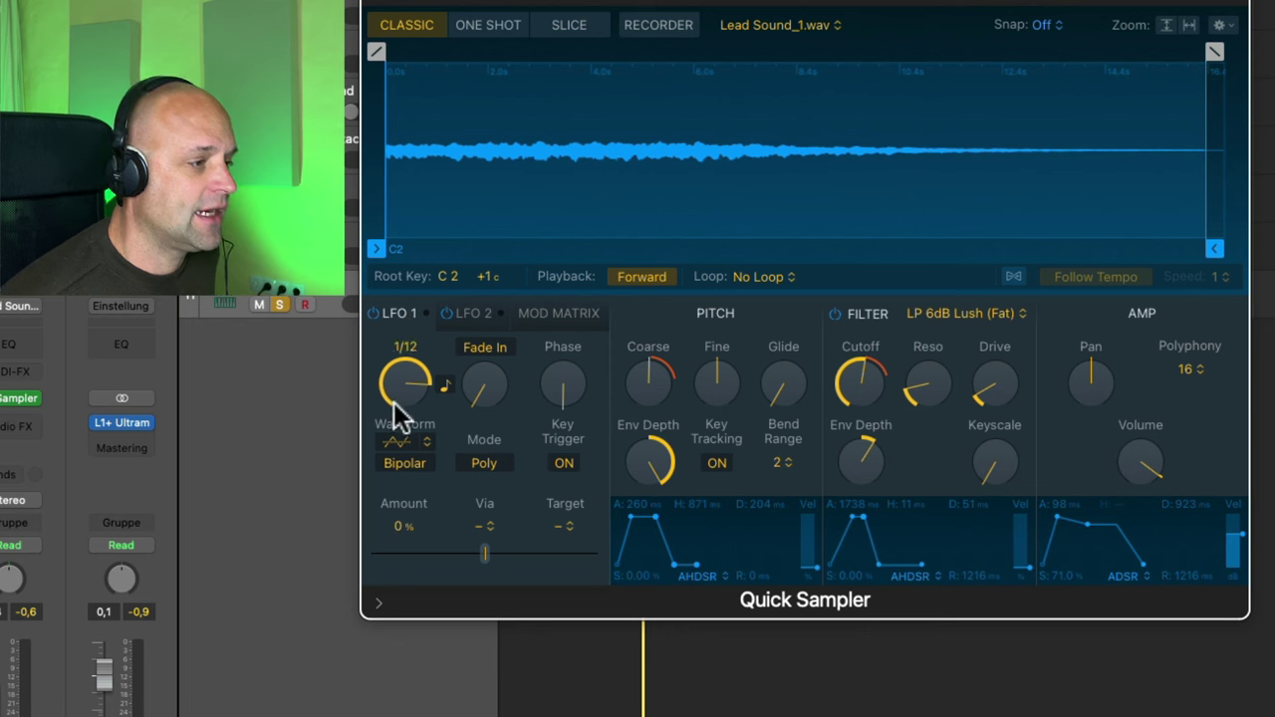
# Assign Volume as LFO 1's modulation target and set the modulation amount to +34.8 %
pyautogui.click(572, 528)
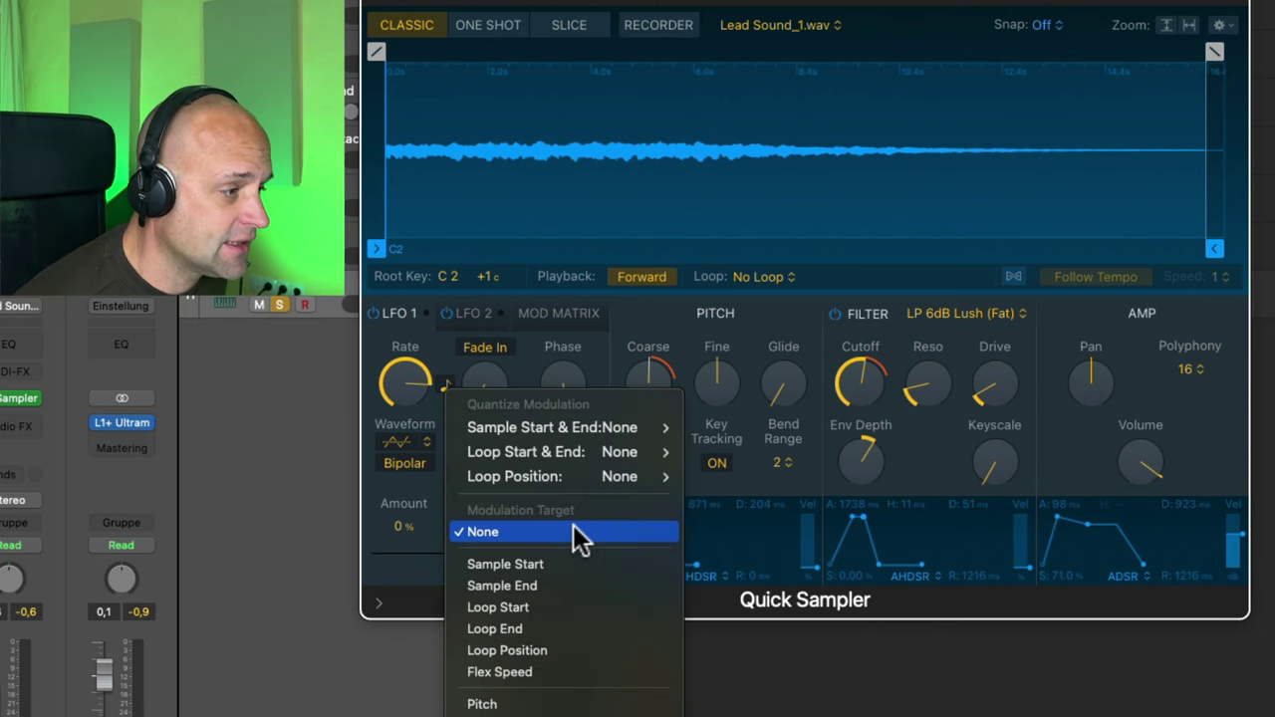
pyautogui.click(490, 715)
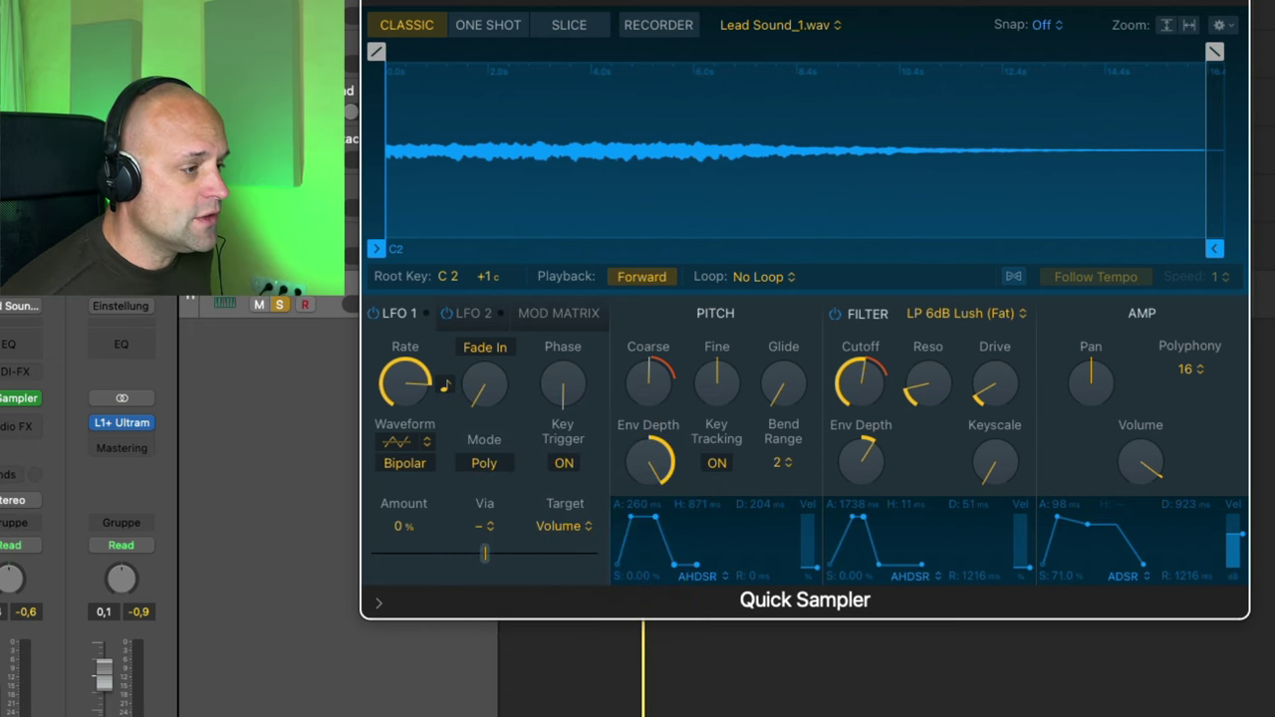
pyautogui.moveTo(483, 549); pyautogui.dragTo(527, 554)
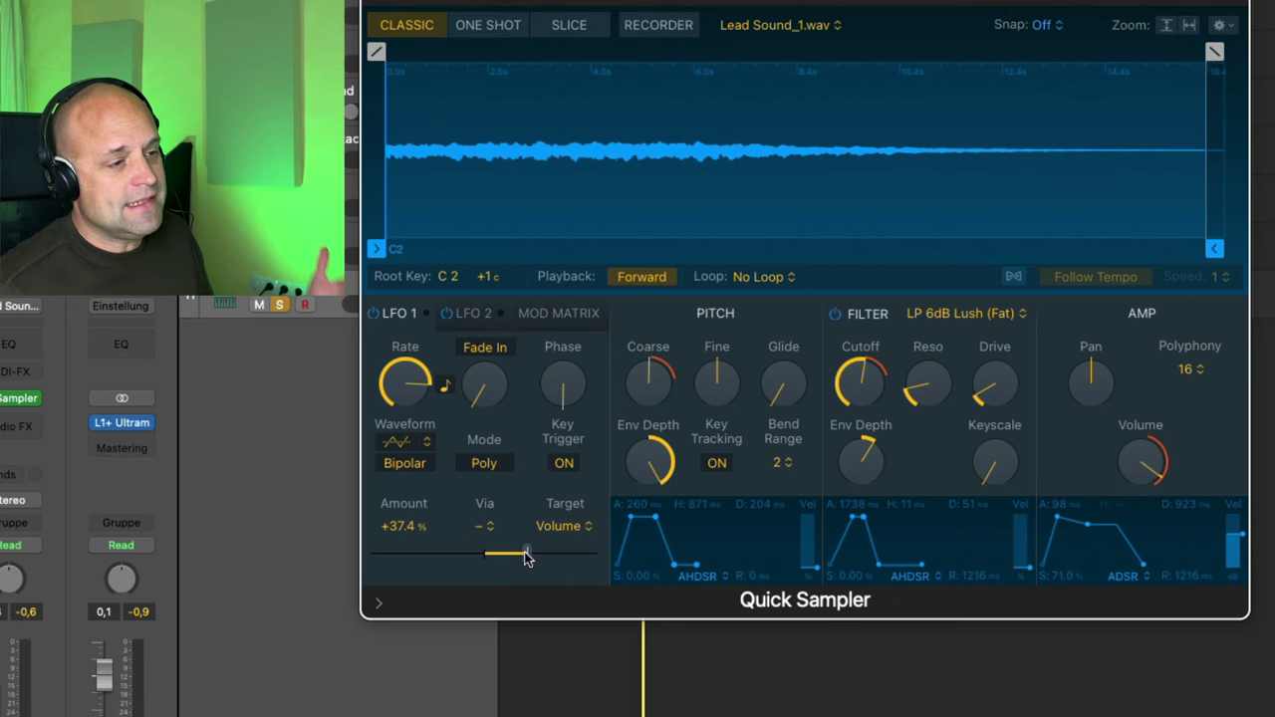
pyautogui.moveTo(1161, 473)
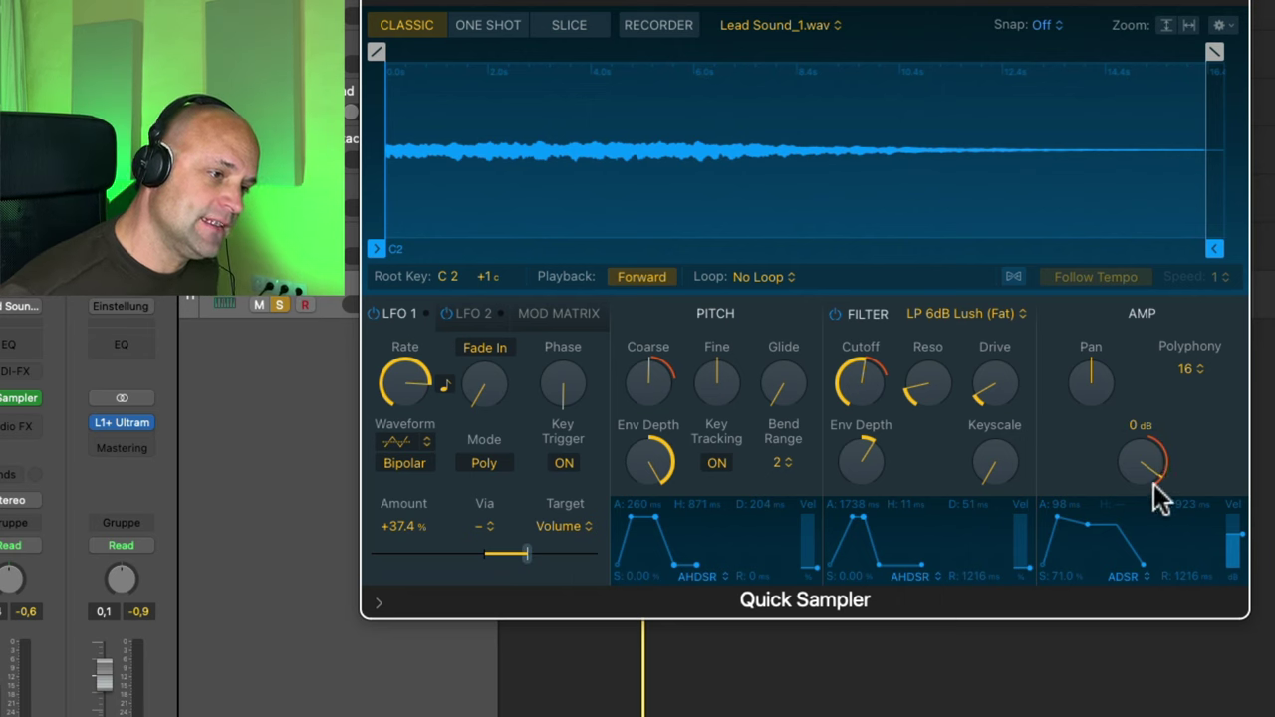
pyautogui.moveTo(526, 554)
pyautogui.mouseDown()
pyautogui.moveTo(478, 554)
pyautogui.moveTo(523, 555)
pyautogui.mouseUp()
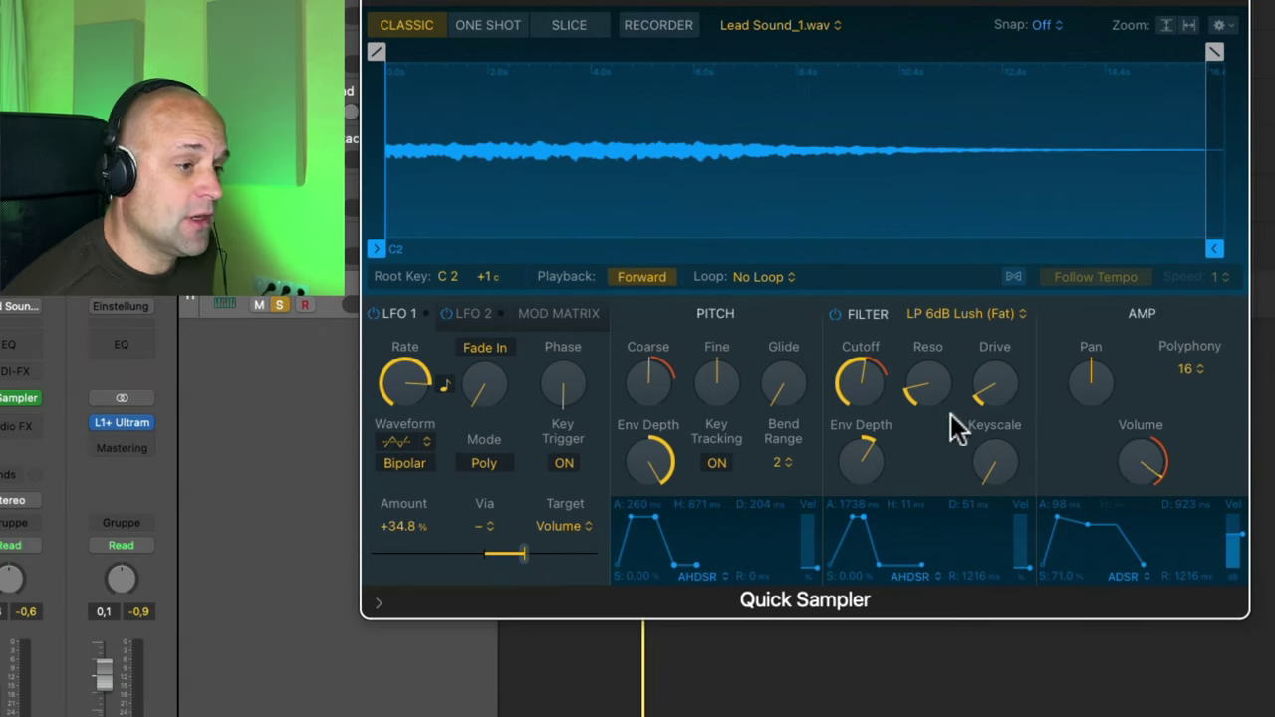
# Try LFO 1 modulation amounts of +100 % and +26.0 %, and settle on +56.7 %
pyautogui.moveTo(1145, 465)
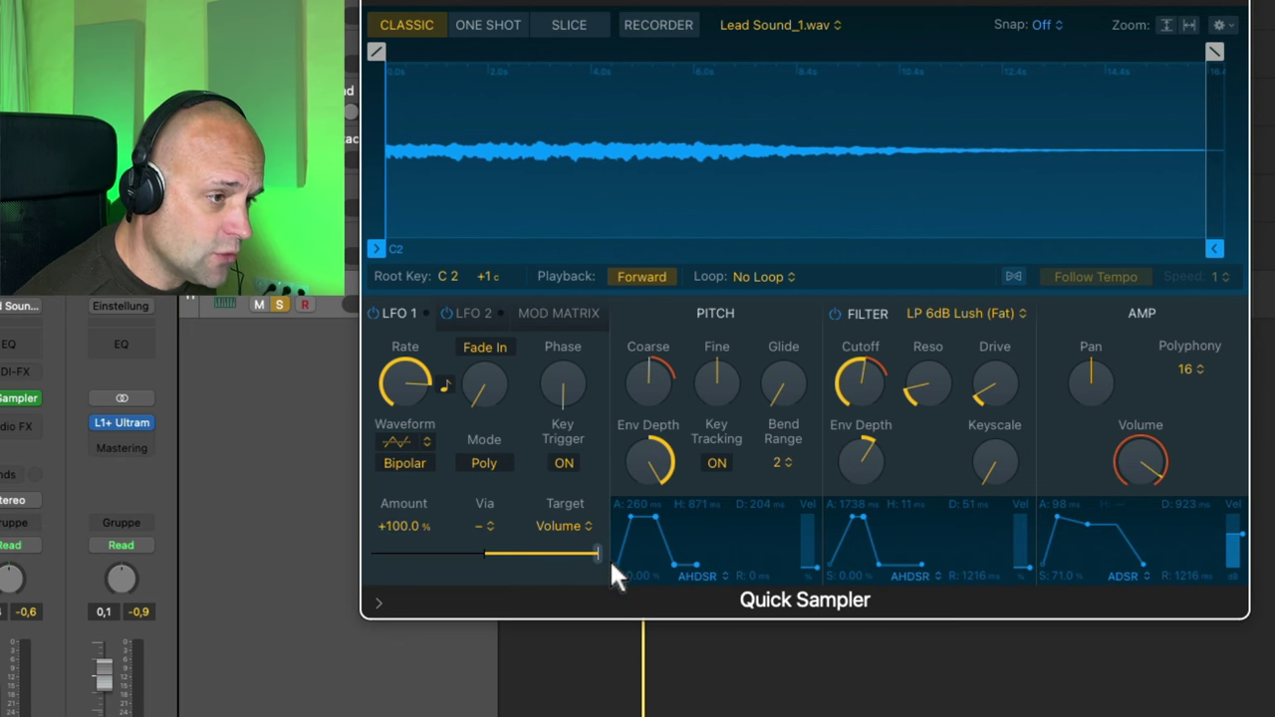
pyautogui.moveTo(554, 556); pyautogui.dragTo(511, 554)
pyautogui.moveTo(435, 388)
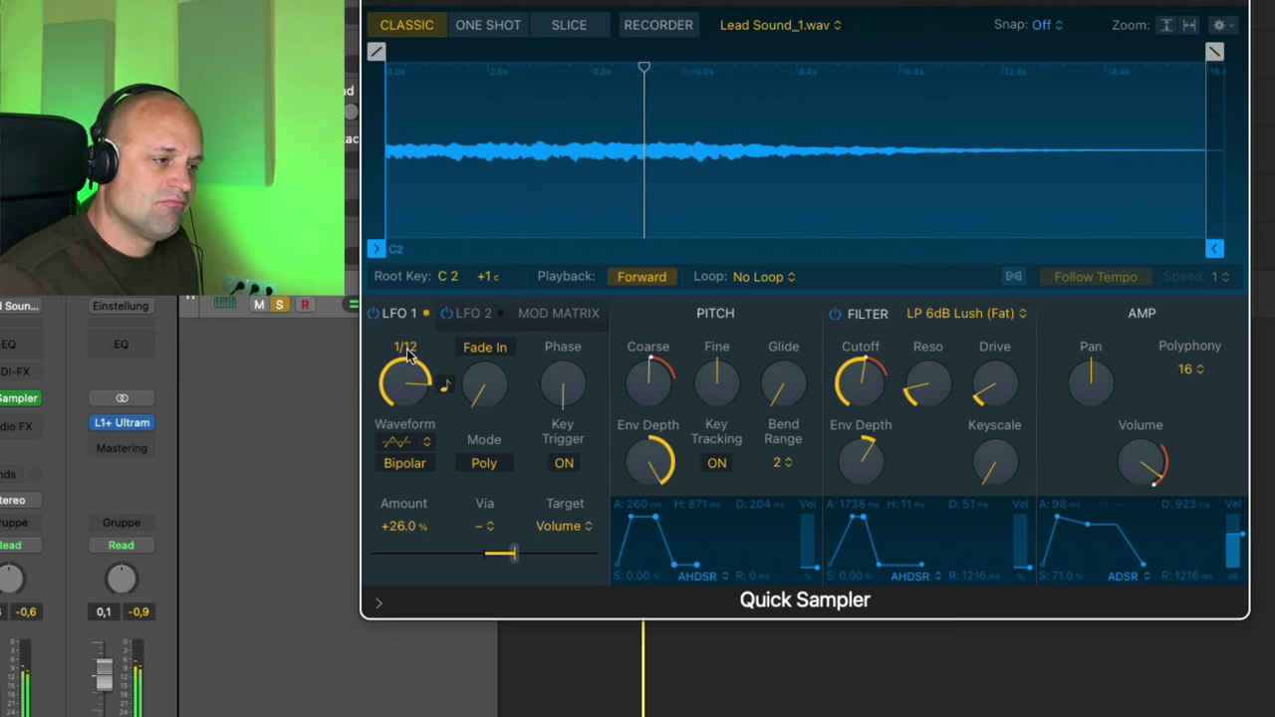
pyautogui.moveTo(512, 555); pyautogui.dragTo(575, 531)
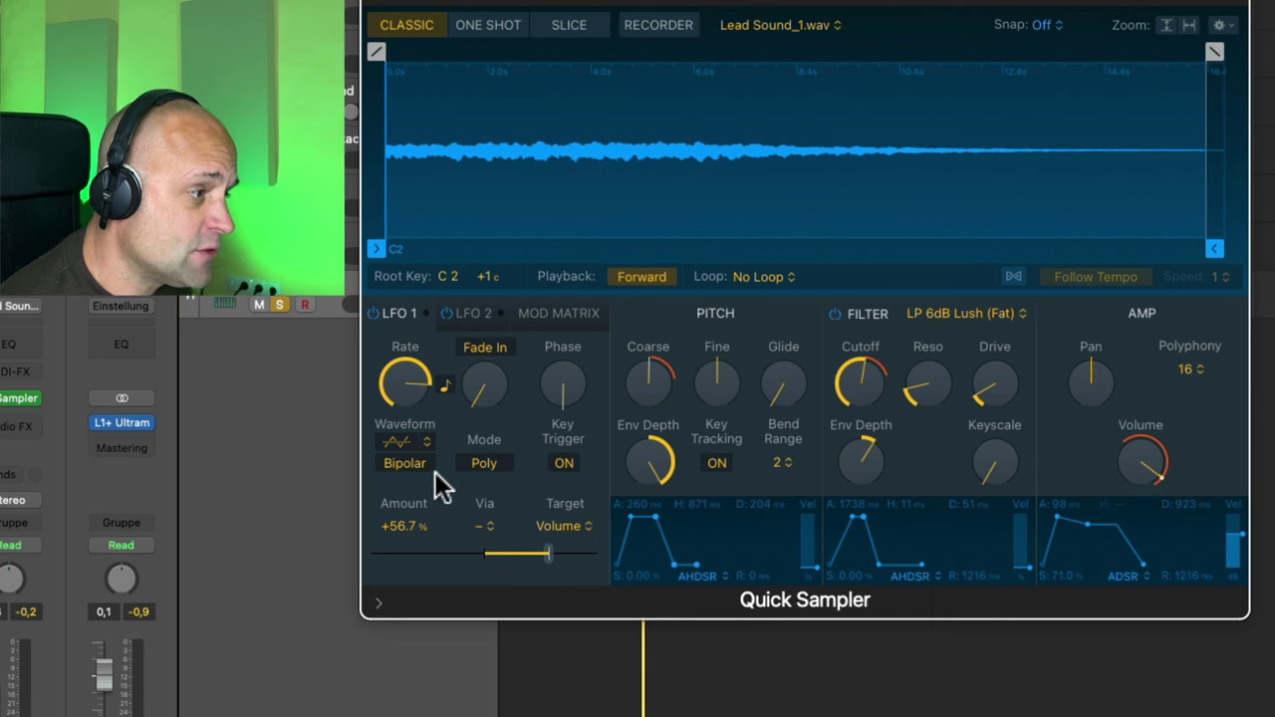
# Change LFO 1's waveform to Saw and raise its modulation amount to +100 %
pyautogui.click(432, 441)
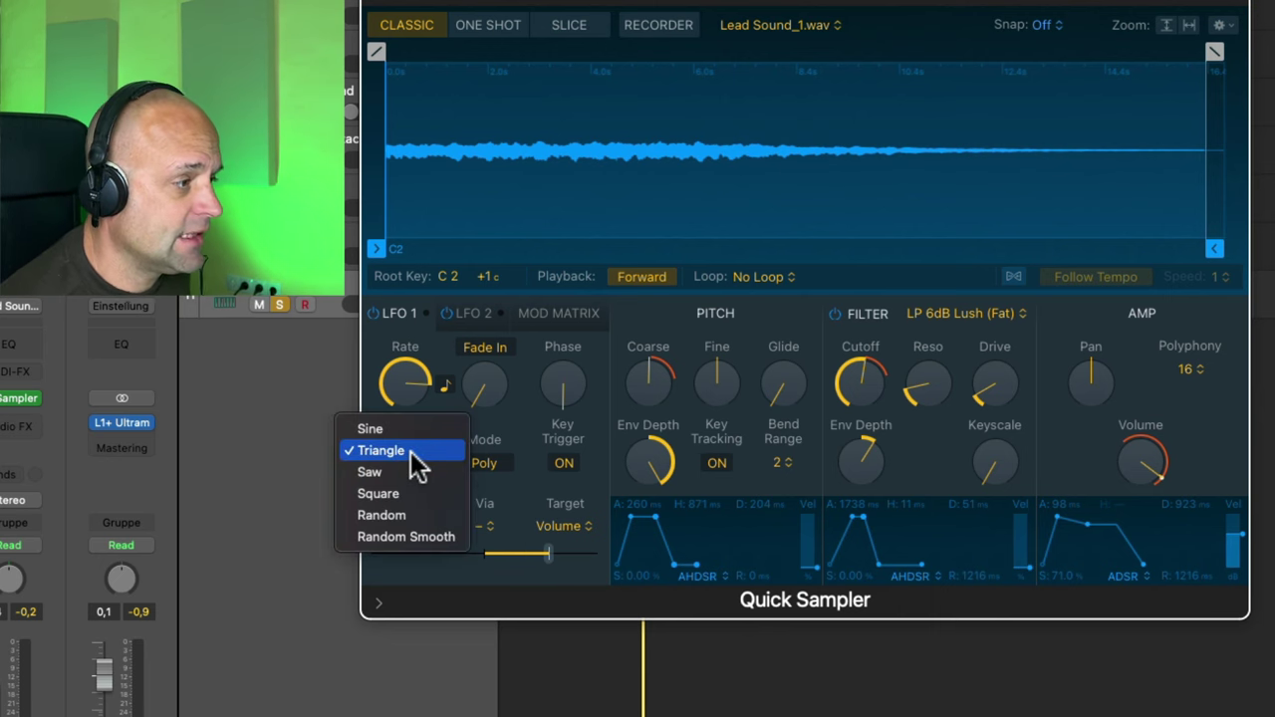
pyautogui.click(399, 474)
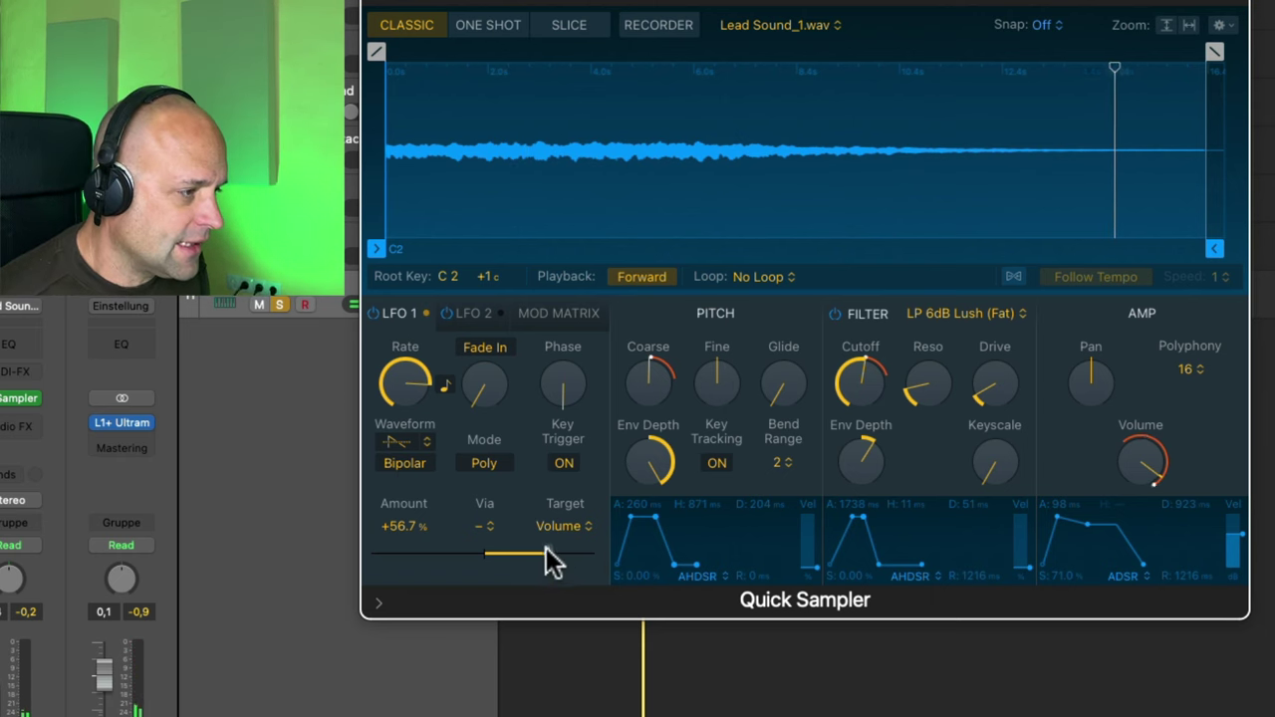
pyautogui.moveTo(547, 552); pyautogui.dragTo(599, 555)
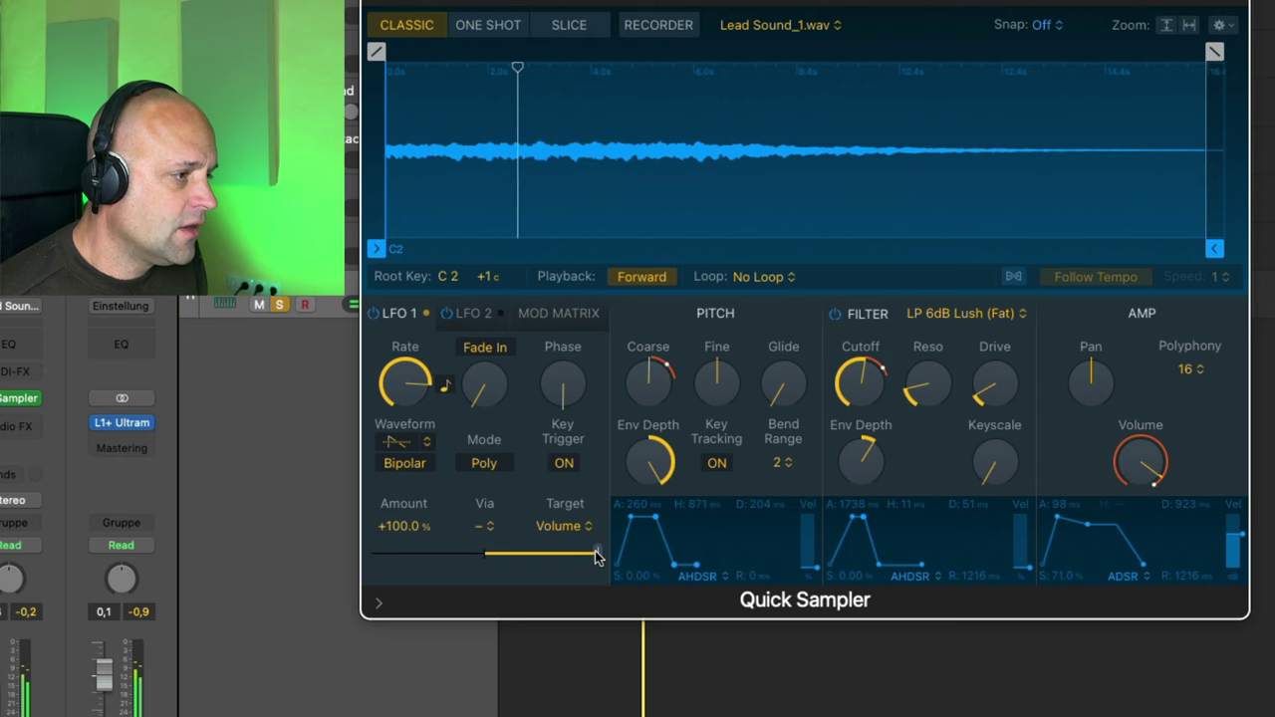
# Try the Square waveform for LFO 1, settle on Triangle, and set its modulation amount to +56.6 %
pyautogui.click(431, 442)
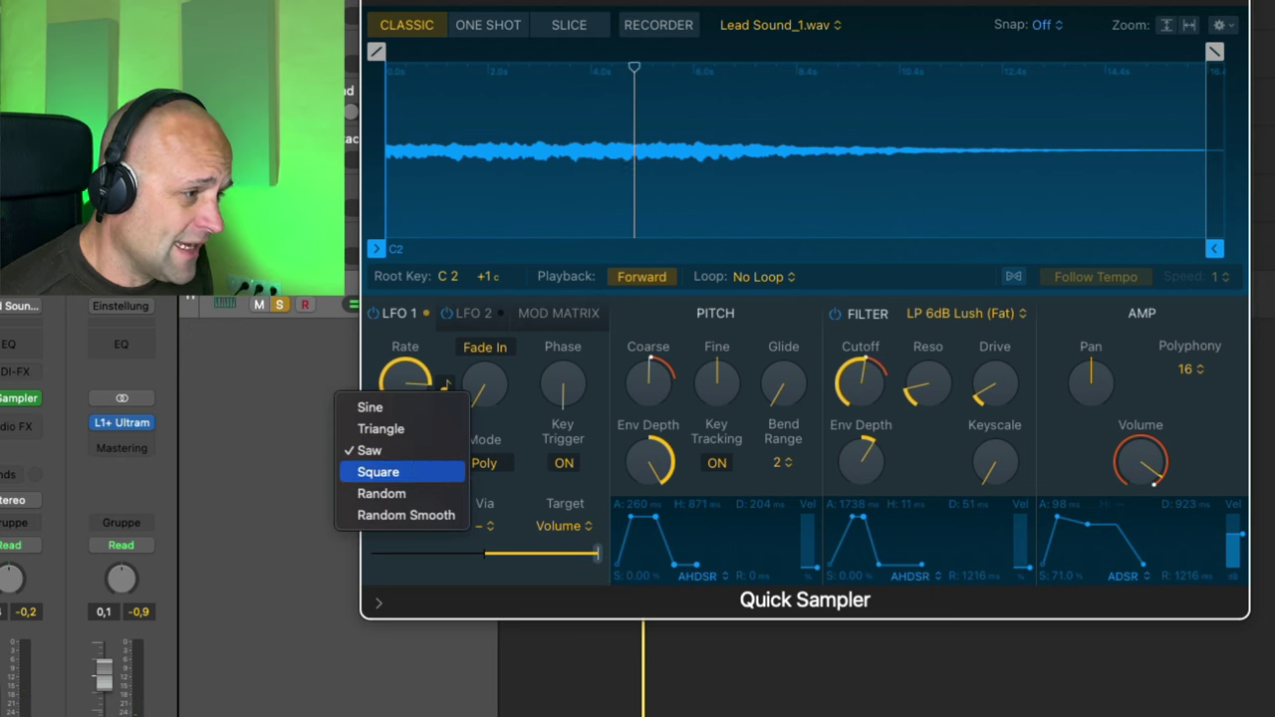
pyautogui.click(549, 513)
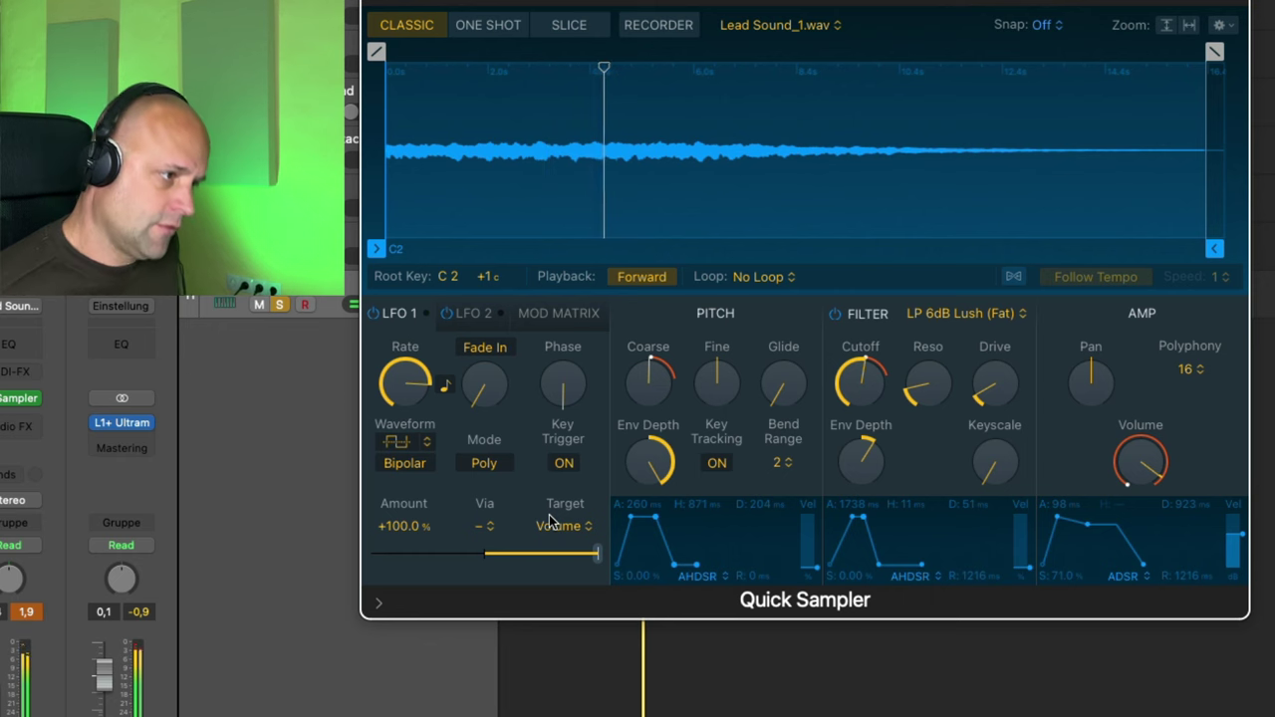
pyautogui.click(426, 440)
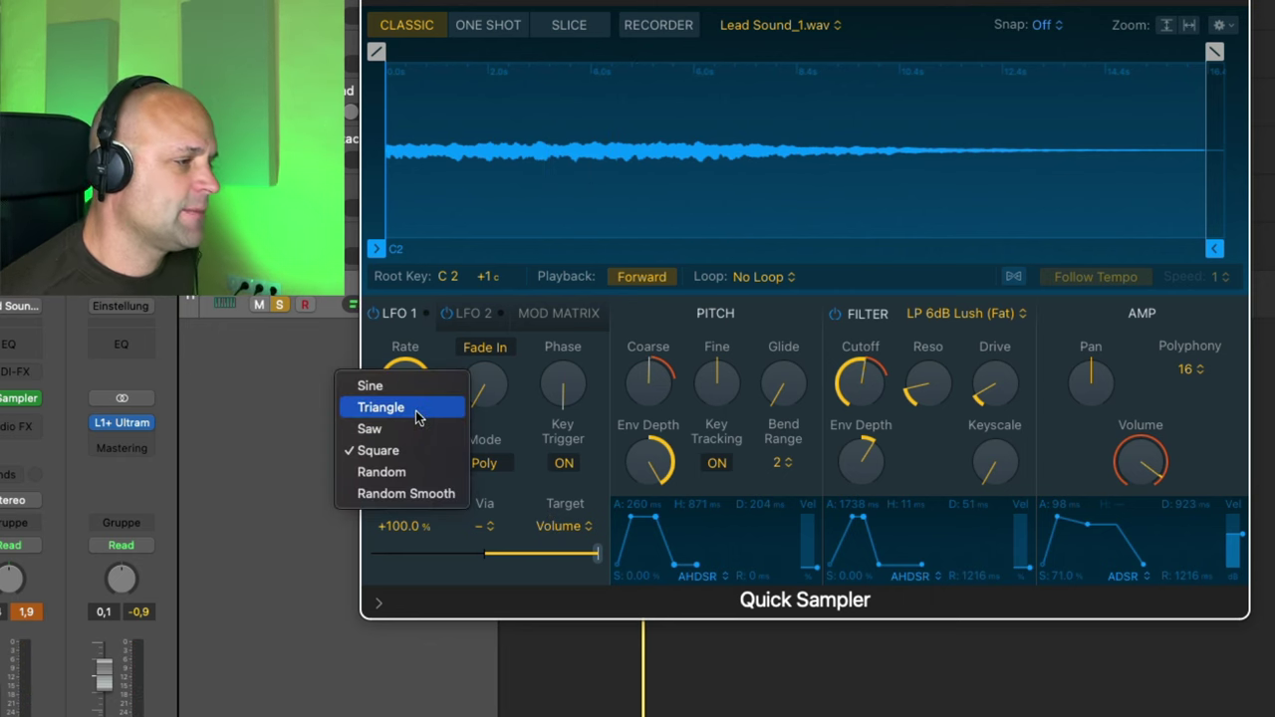
pyautogui.click(419, 408)
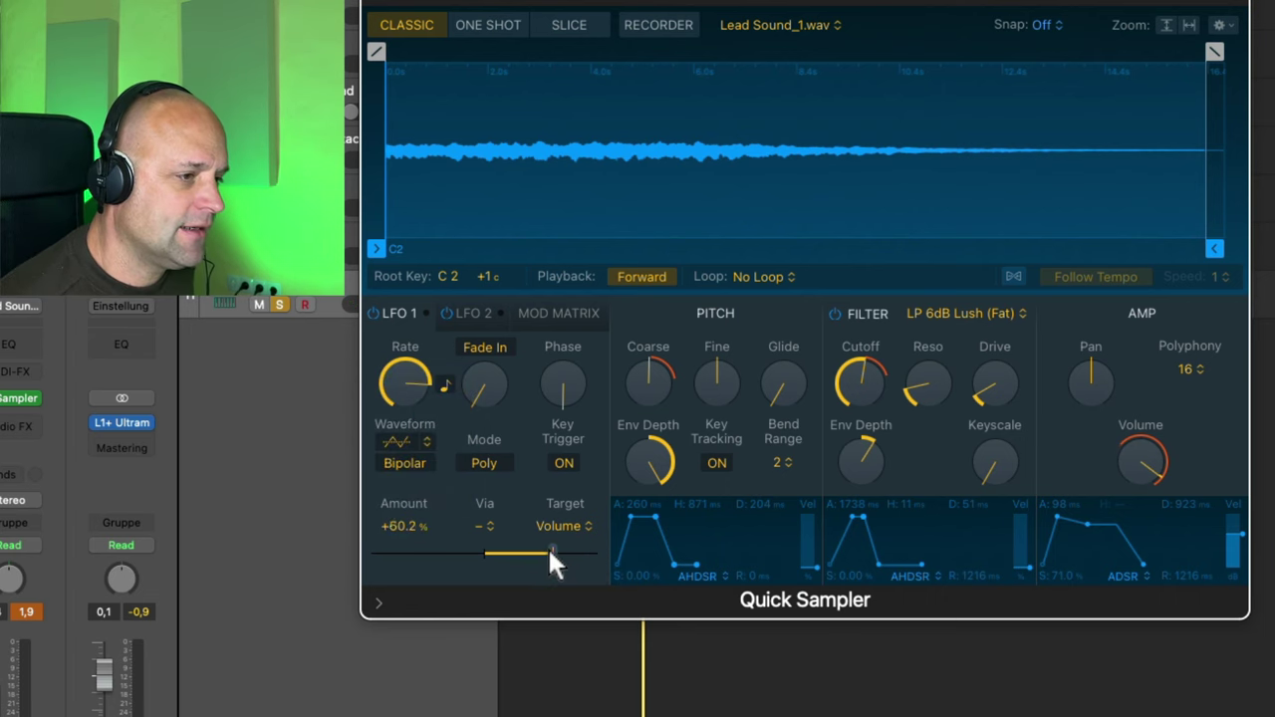
pyautogui.moveTo(549, 551); pyautogui.dragTo(548, 554)
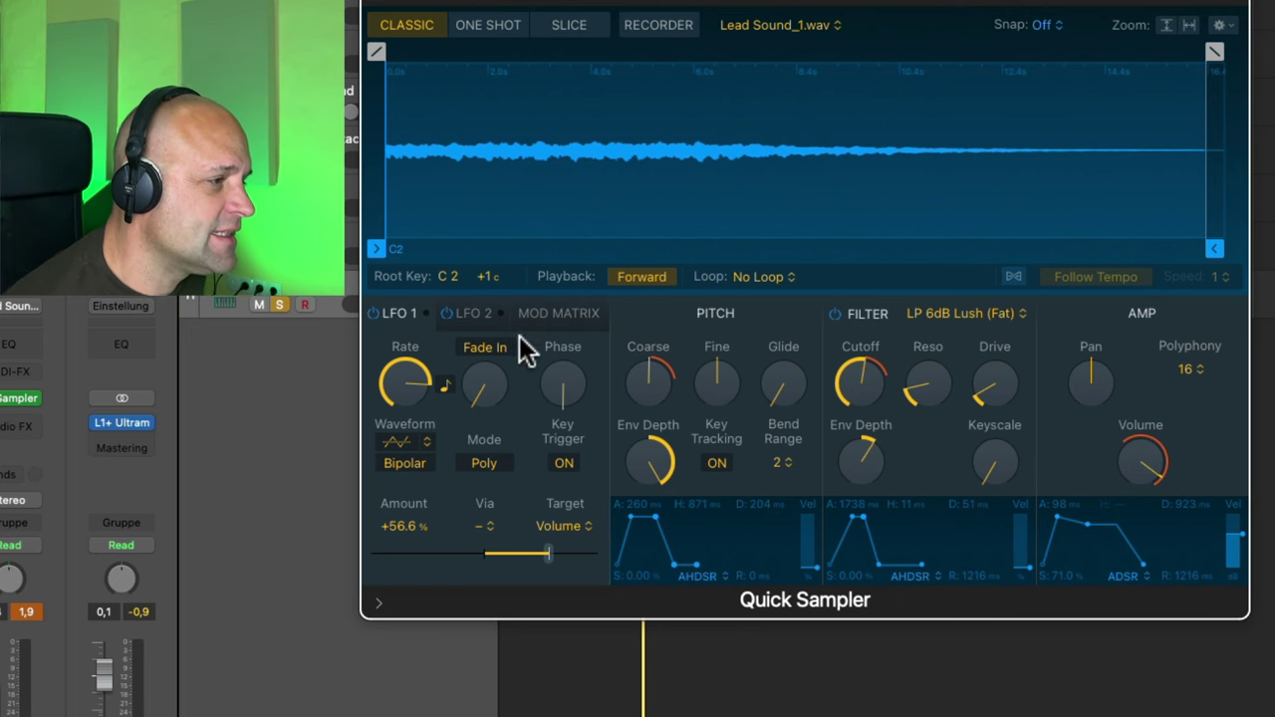
# Lower the filter resonance slightly, and assign Filter Resonance as LFO 2's target with a modulation amount of +33.9 %
pyautogui.click(470, 313)
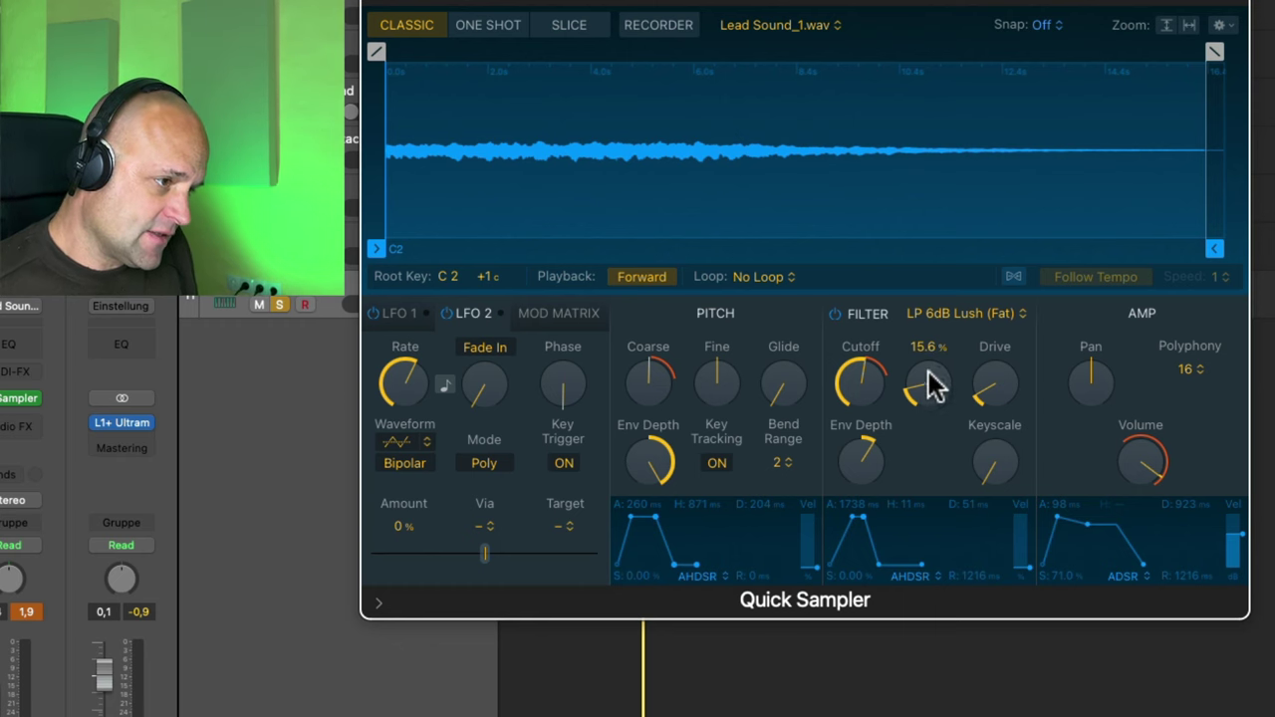
pyautogui.moveTo(923, 387)
pyautogui.mouseDown()
pyautogui.moveTo(919, 404)
pyautogui.moveTo(925, 380)
pyautogui.moveTo(898, 381)
pyautogui.moveTo(900, 364)
pyautogui.moveTo(887, 406)
pyautogui.moveTo(905, 330)
pyautogui.moveTo(925, 422)
pyautogui.moveTo(916, 393)
pyautogui.moveTo(914, 409)
pyautogui.mouseUp()
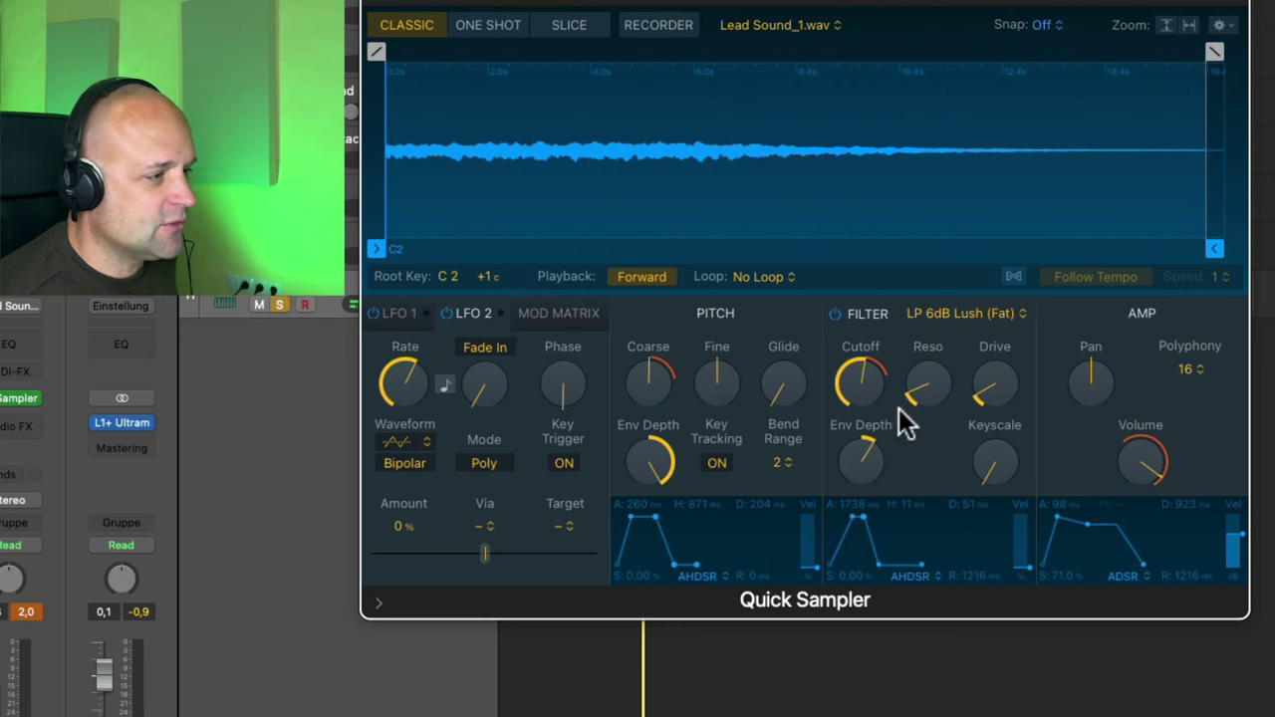
pyautogui.moveTo(615, 455)
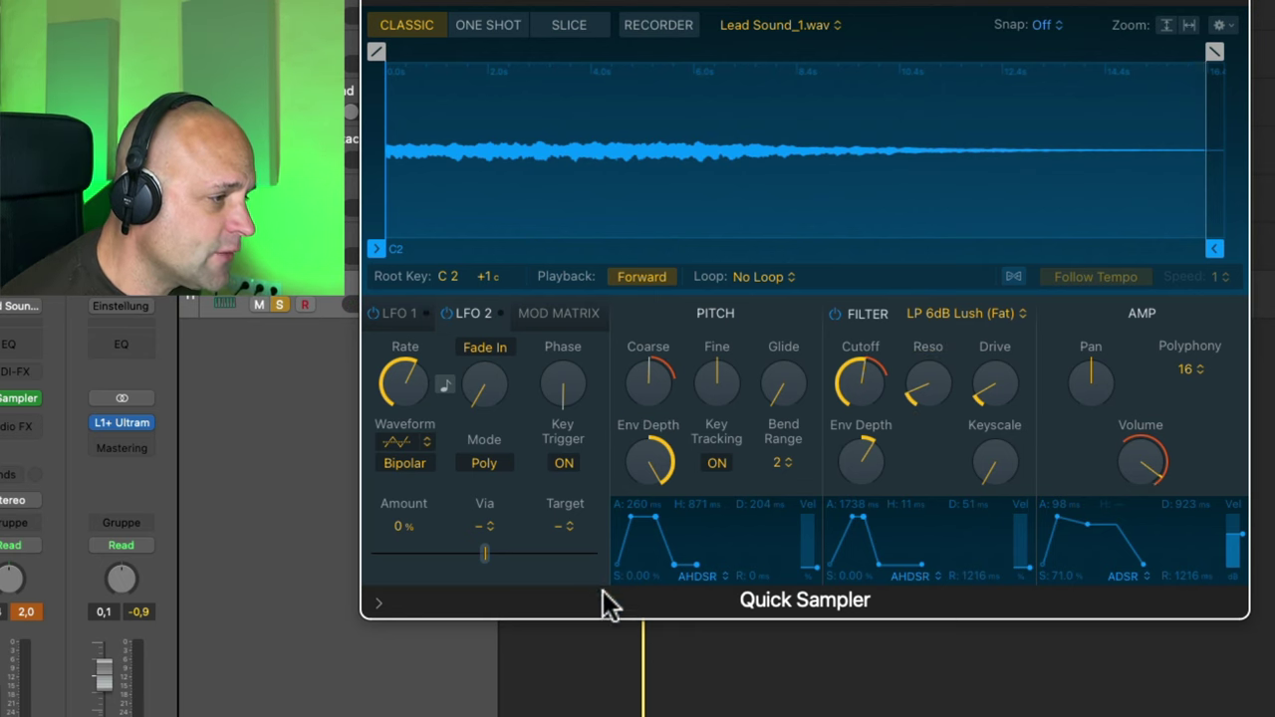
pyautogui.click(570, 525)
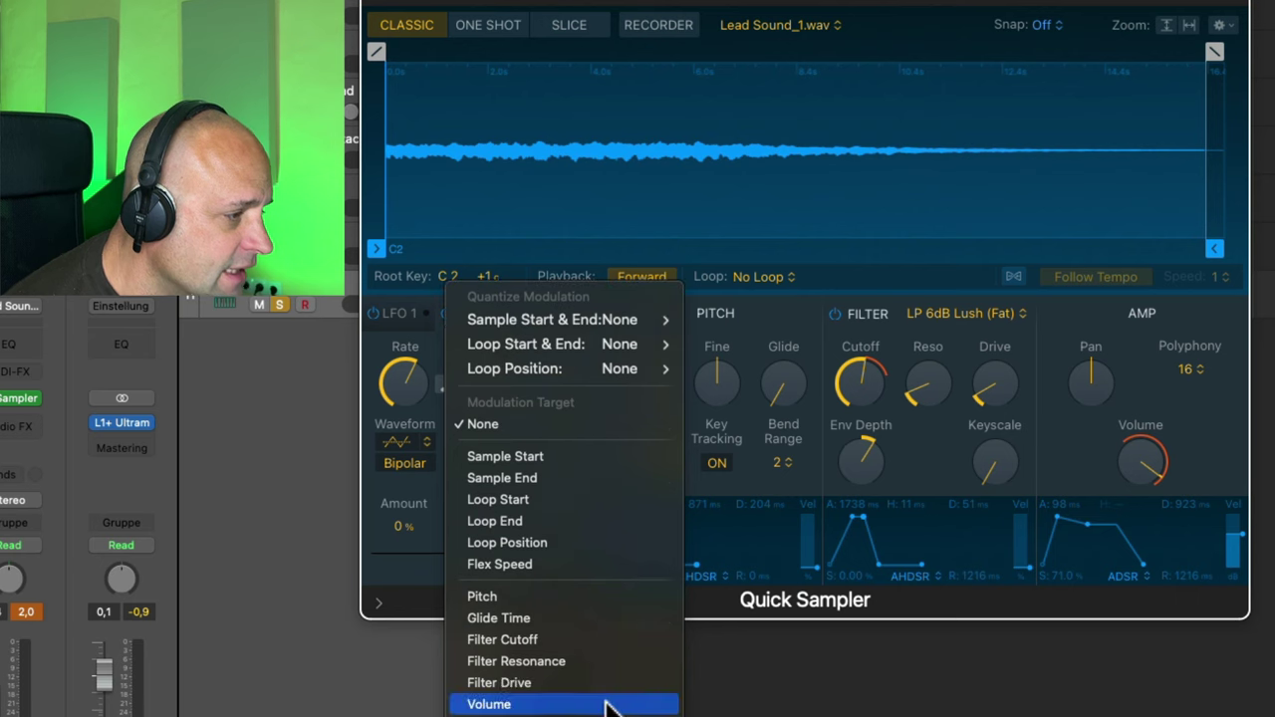
pyautogui.click(601, 661)
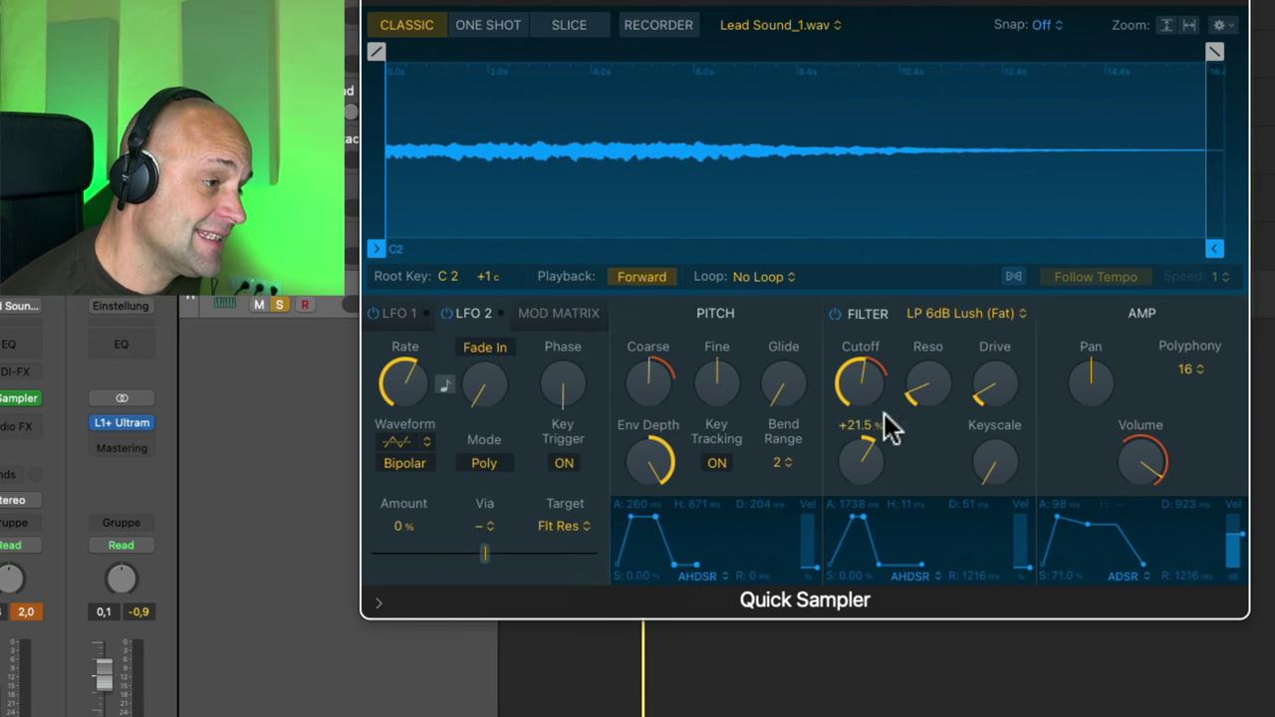
pyautogui.moveTo(485, 554); pyautogui.dragTo(522, 551)
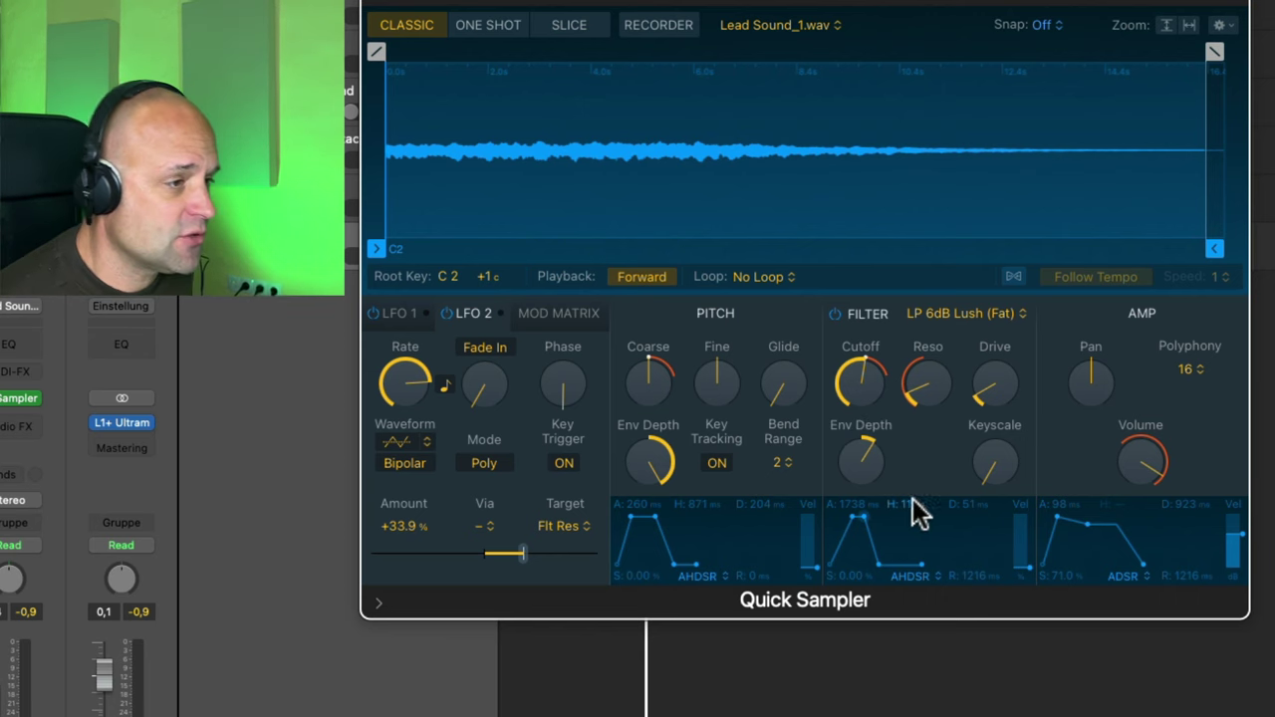
# Set the sample's loop mode to Forward and trim the sample to start at 2.418 s and end at 4.813 s
pyautogui.click(791, 277)
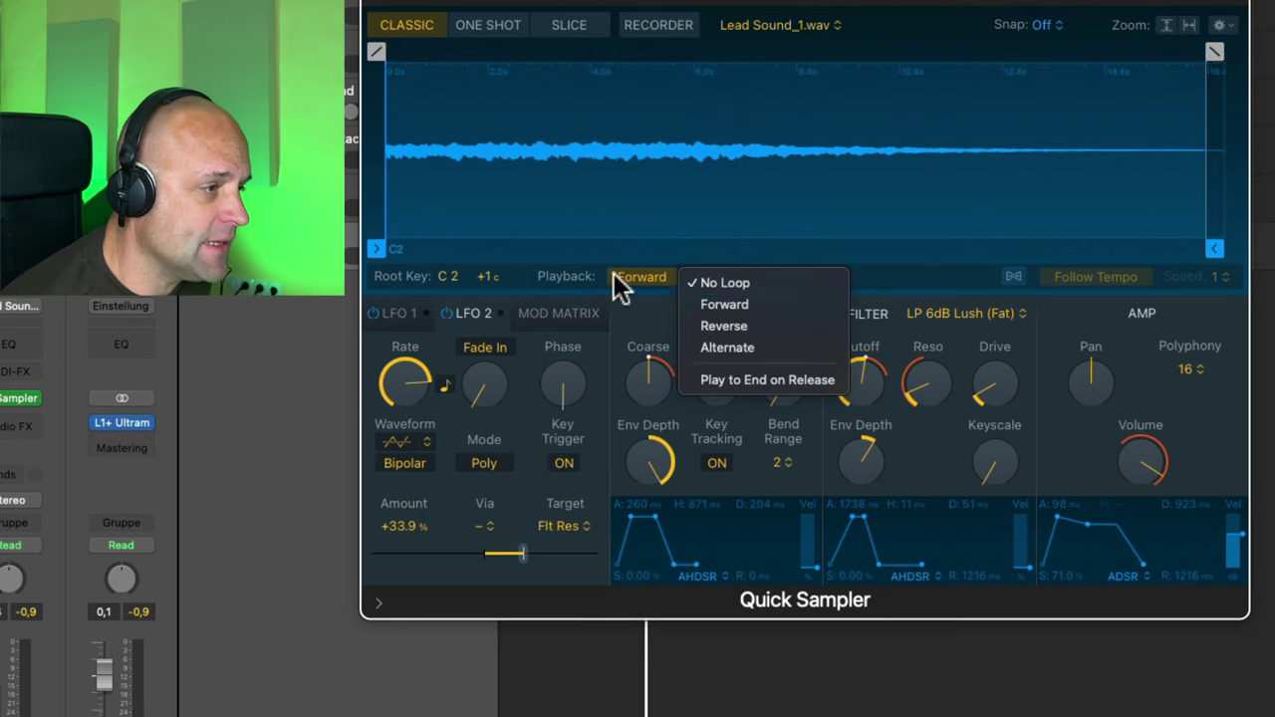
pyautogui.click(754, 304)
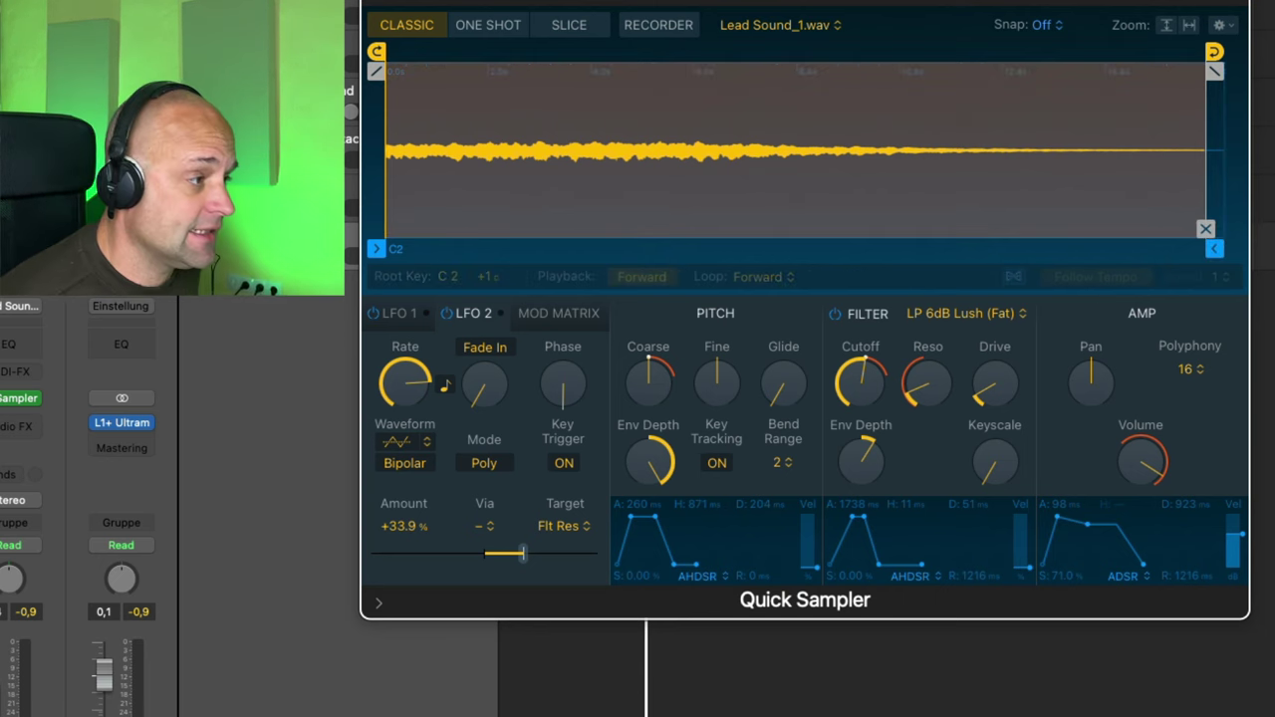
pyautogui.moveTo(386, 249); pyautogui.dragTo(499, 249)
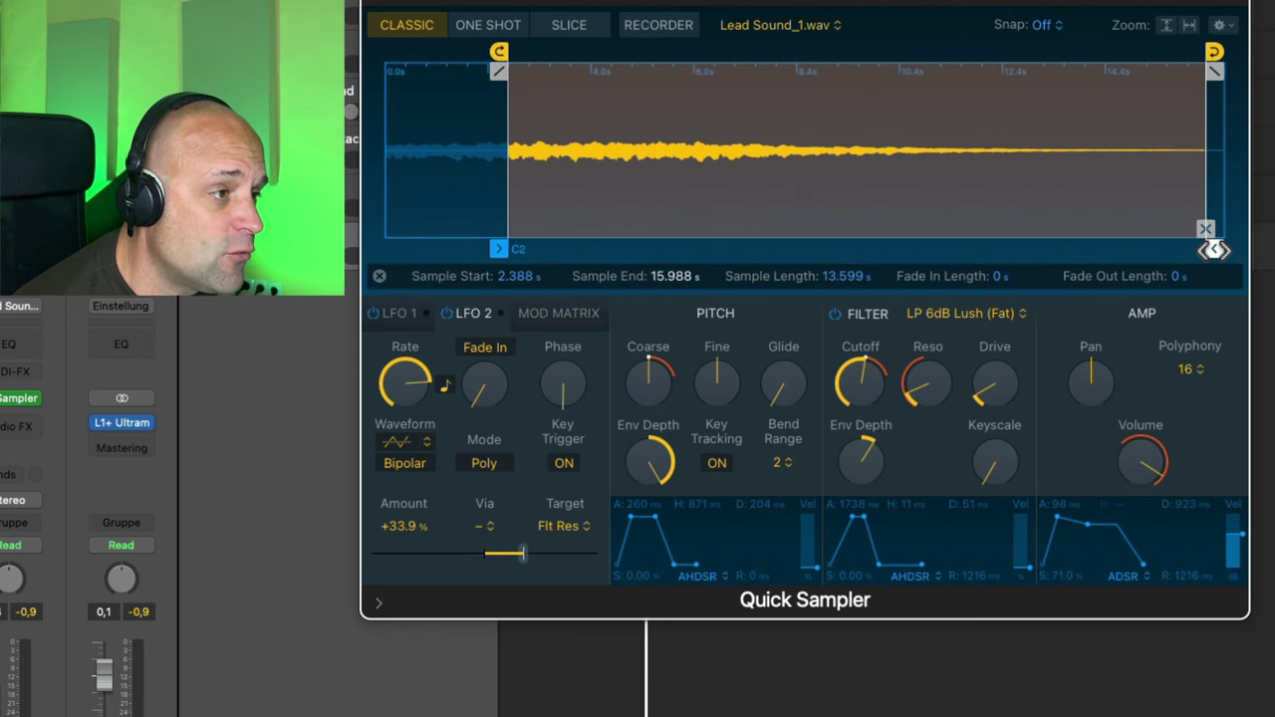
pyautogui.moveTo(1213, 248); pyautogui.dragTo(631, 237)
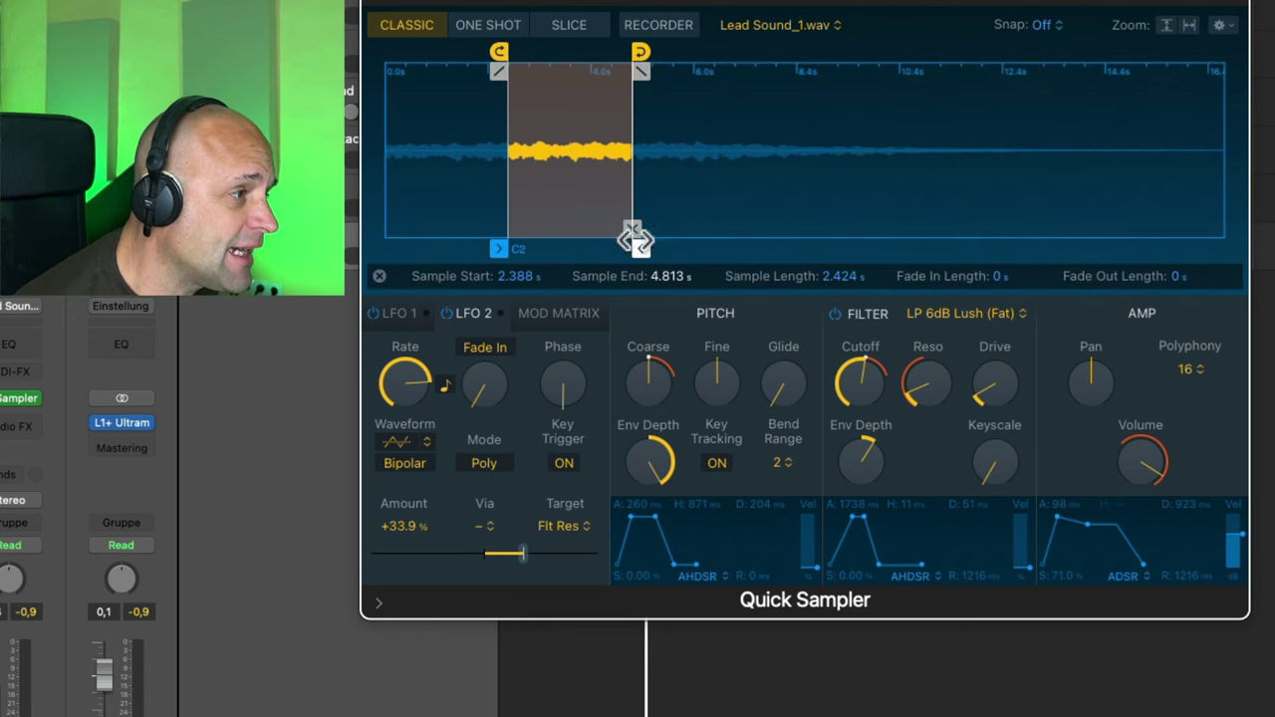
pyautogui.moveTo(500, 249); pyautogui.dragTo(502, 249)
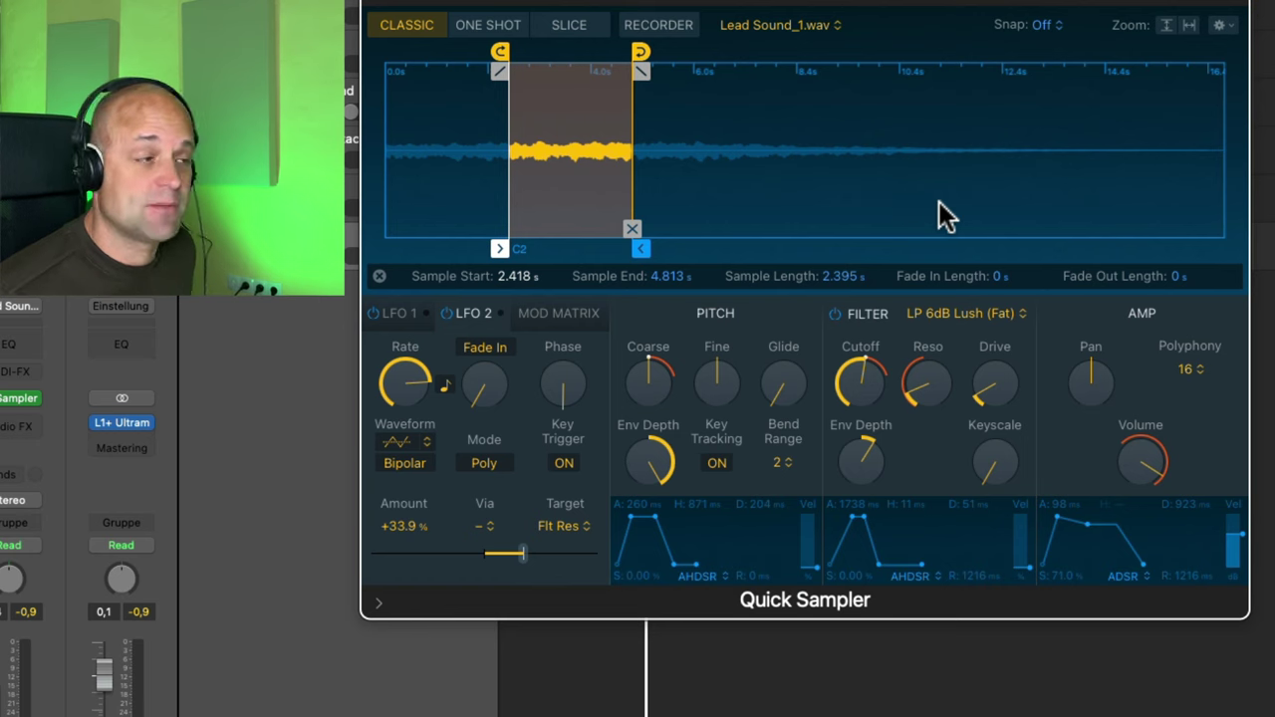
# Add a very short crossfade at the end of the sample loop
pyautogui.scroll(4, 933, 188)
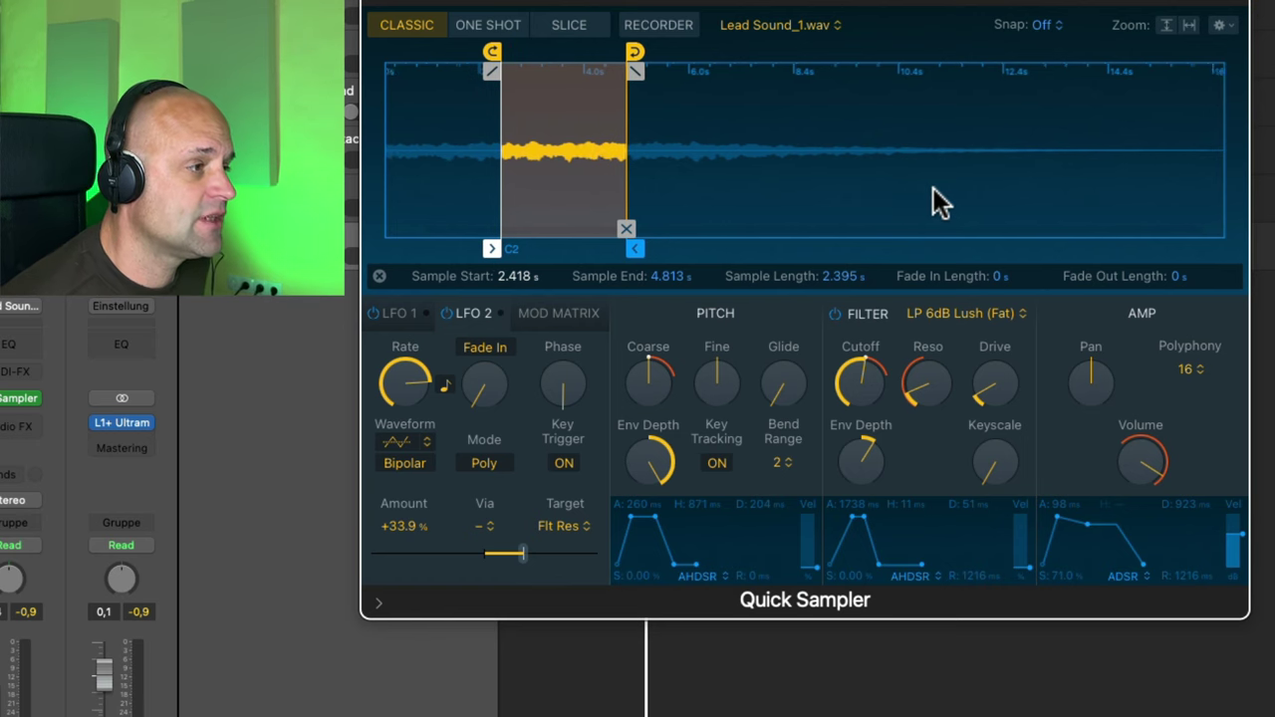
pyautogui.hscroll(-5, 941, 189)
pyautogui.scroll(2, 956, 204)
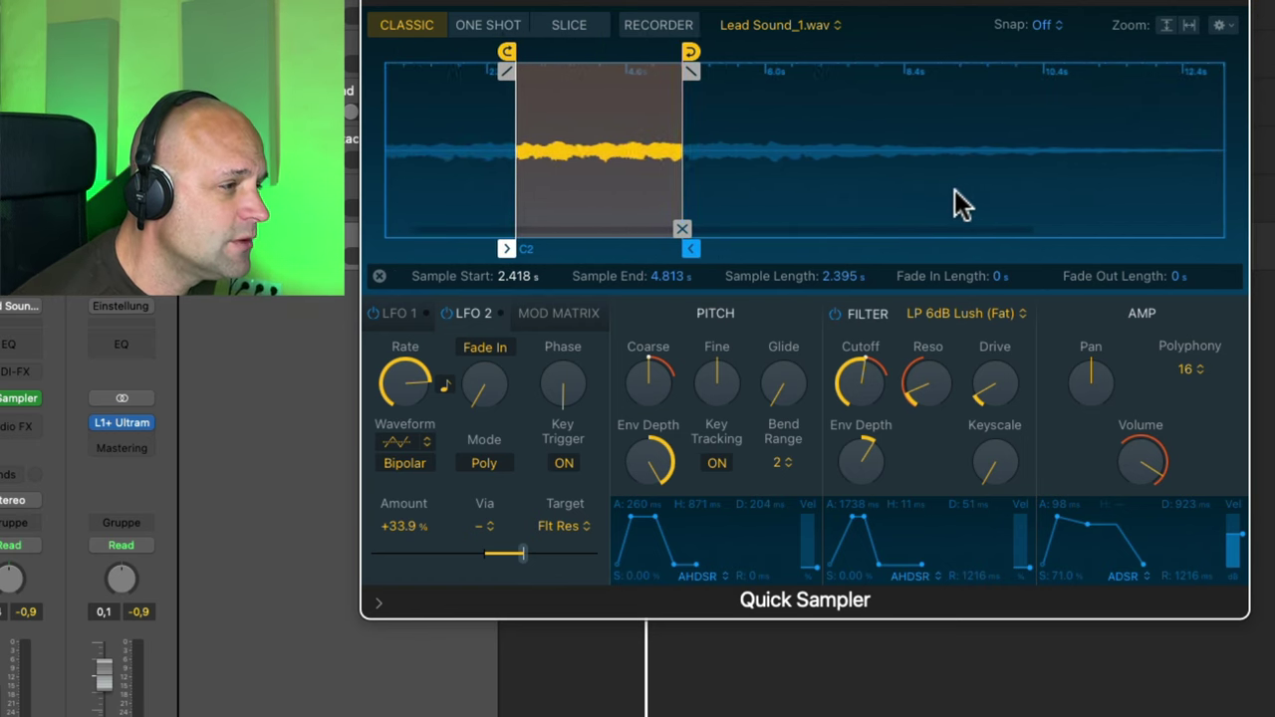
pyautogui.hscroll(-3, 961, 206)
pyautogui.scroll(1, 980, 208)
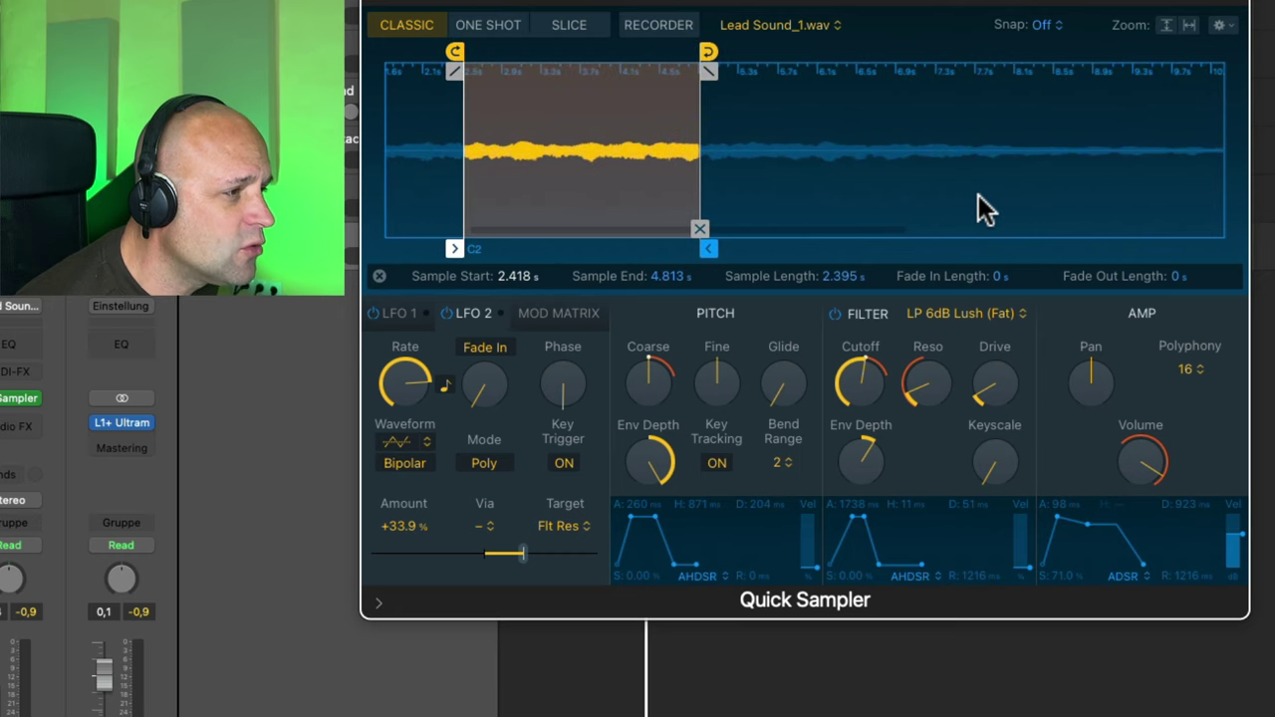
pyautogui.hscroll(-3, 985, 209)
pyautogui.scroll(2, 986, 209)
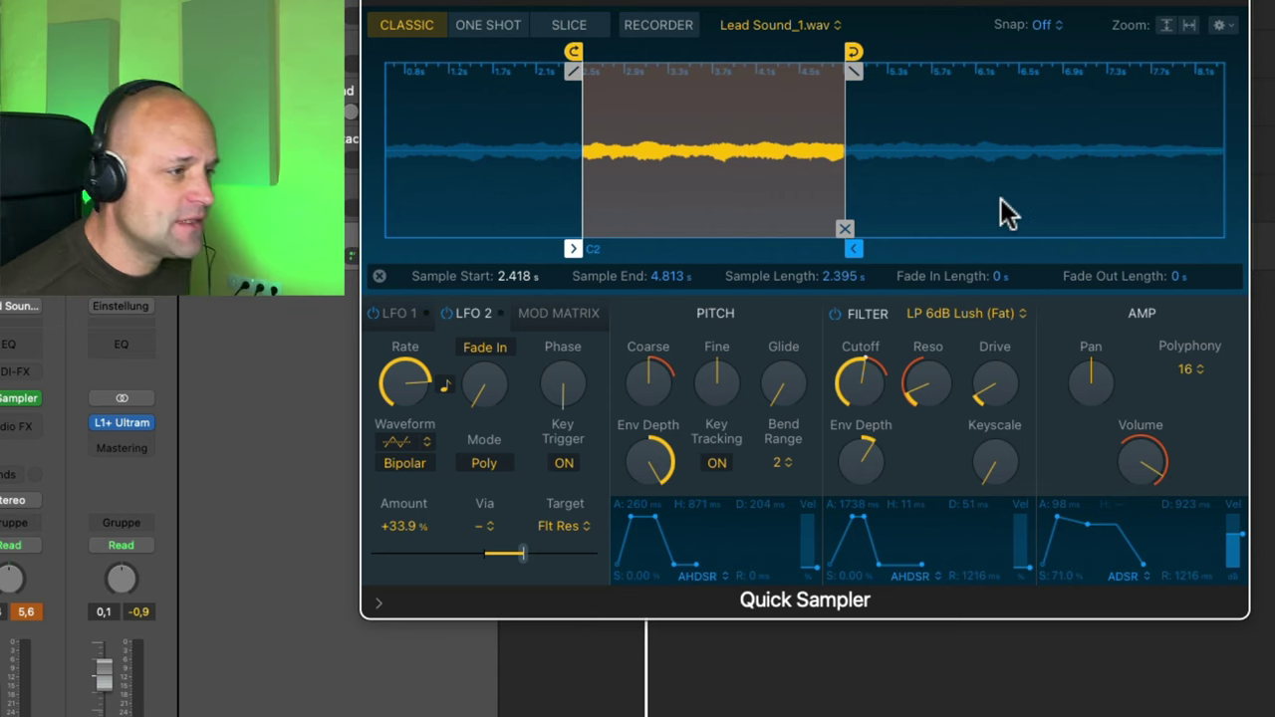
pyautogui.click(845, 229)
pyautogui.moveTo(846, 229)
pyautogui.mouseDown()
pyautogui.moveTo(788, 198)
pyautogui.moveTo(842, 229)
pyautogui.mouseUp()
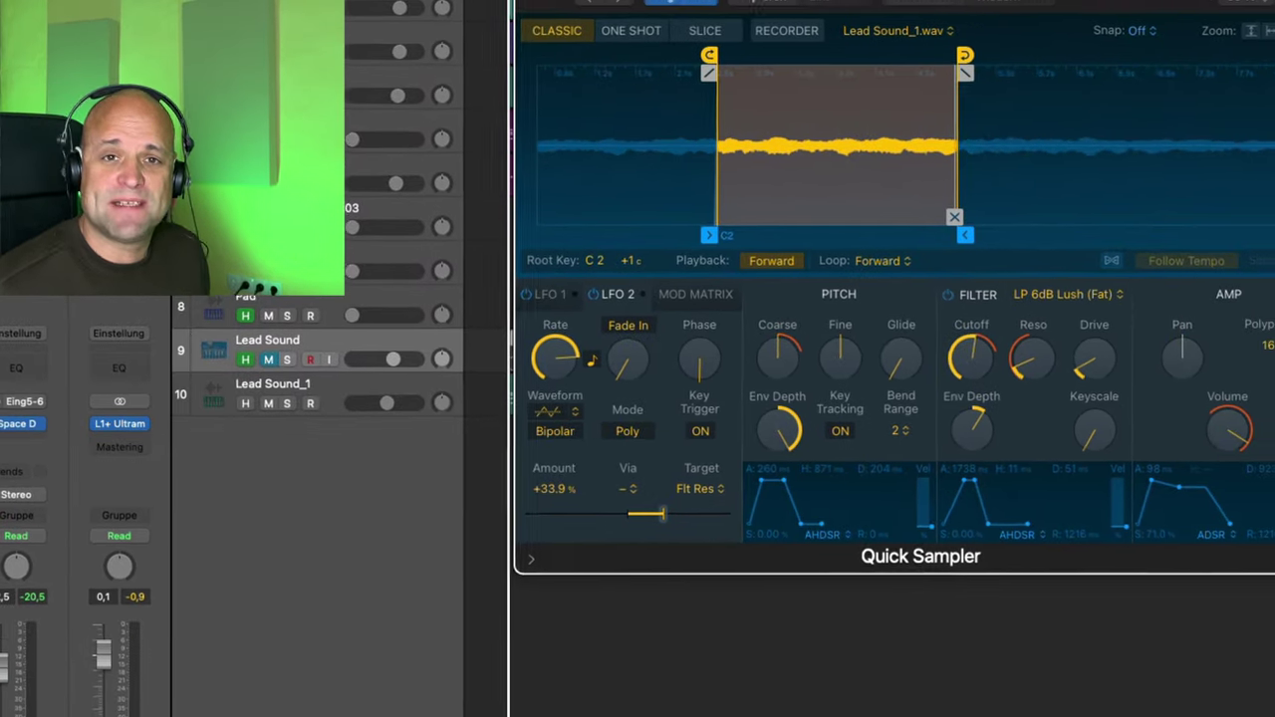
# Reposition the Quick Sampler window and turn off the cycle range spanning bars 23 to 31
pyautogui.click(16, 423)
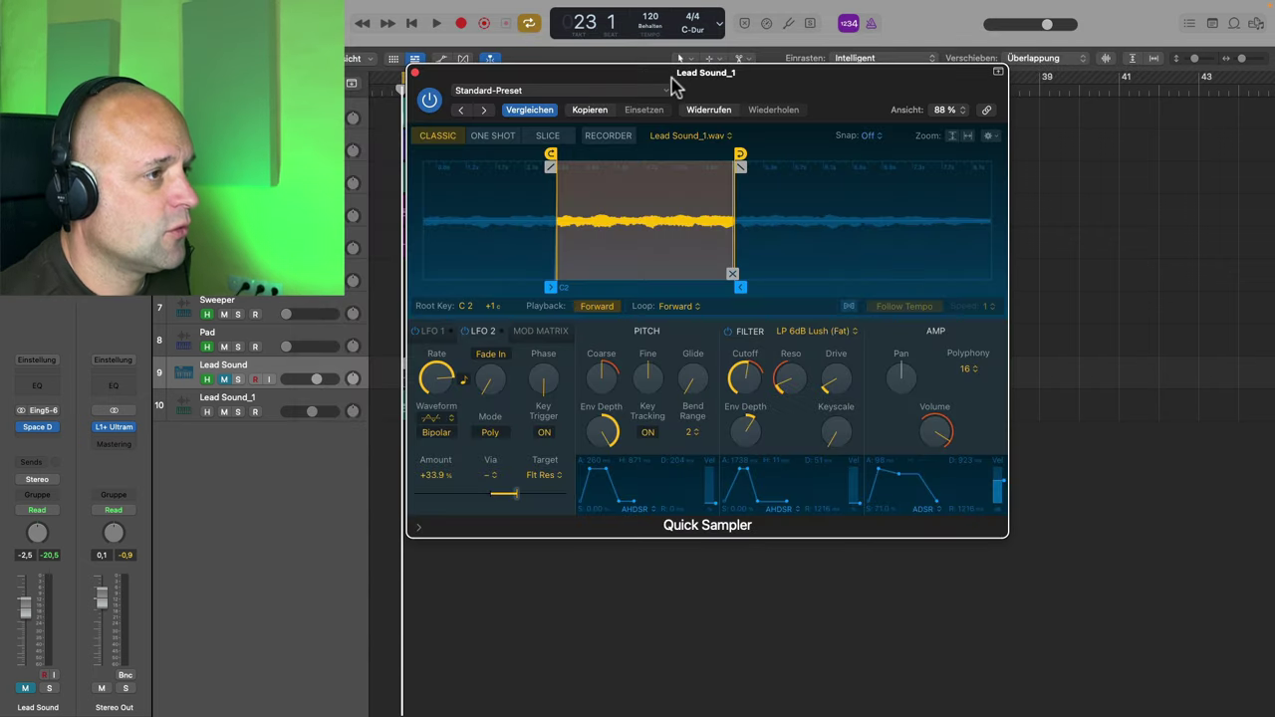
pyautogui.moveTo(672, 85); pyautogui.dragTo(687, 106)
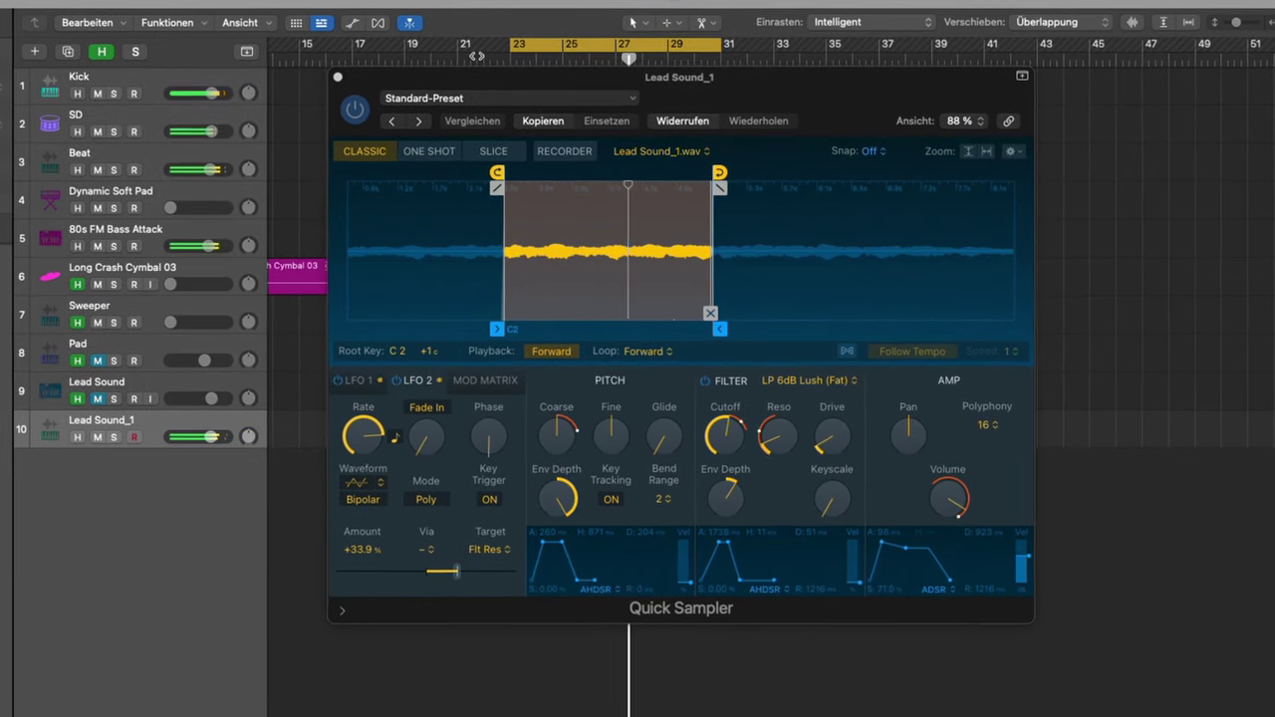
pyautogui.click(547, 42)
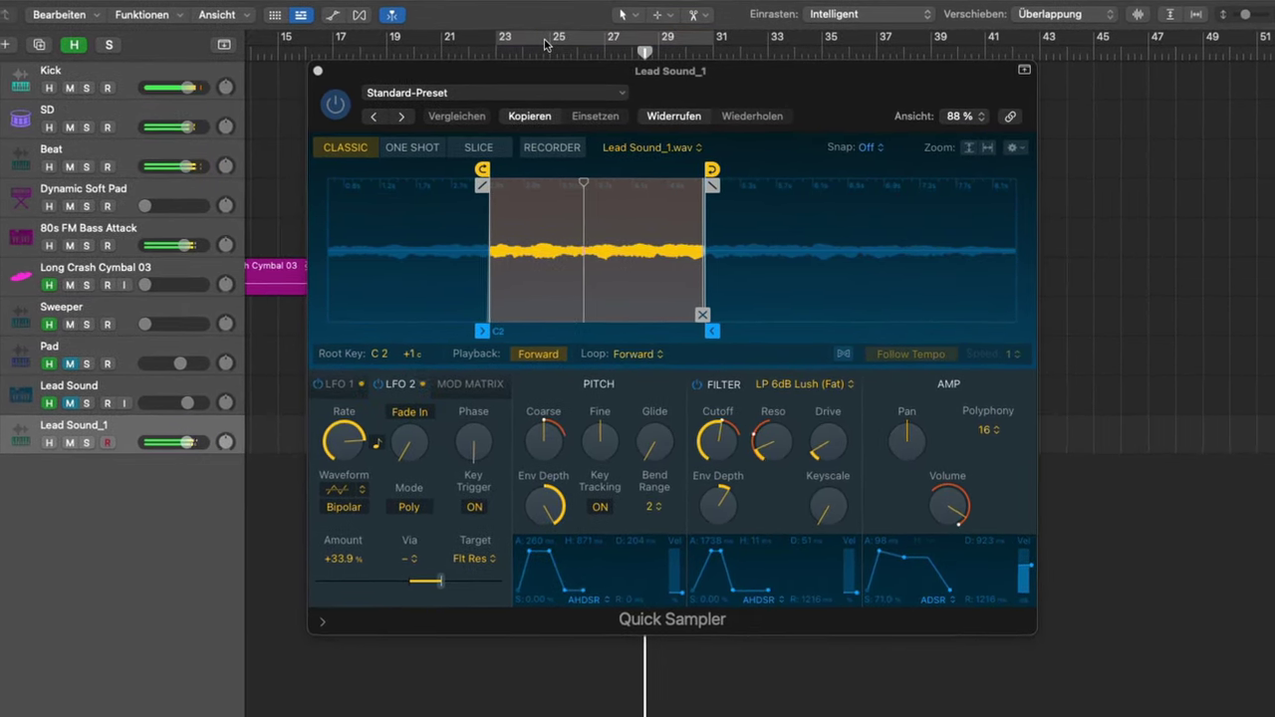